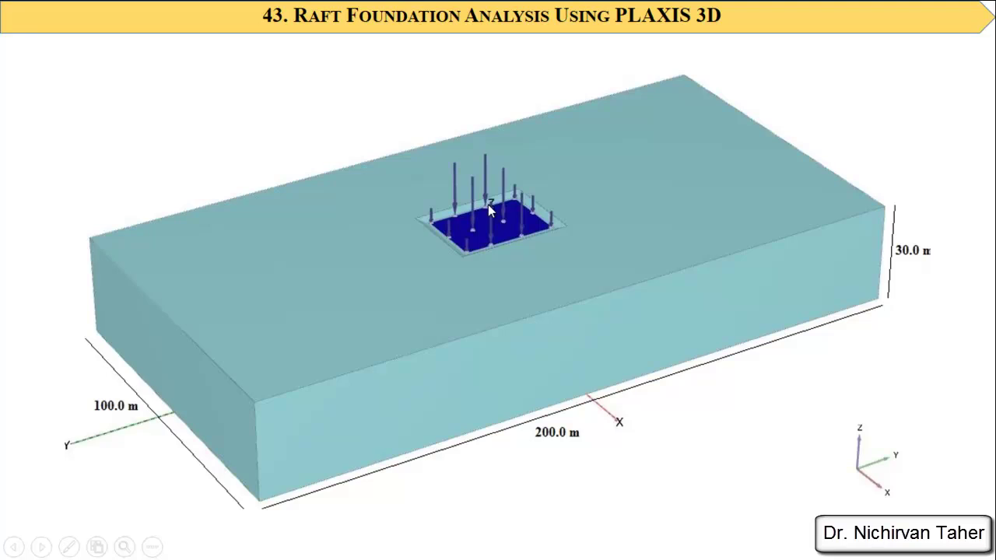
Step: End the slide show and go back to editing slide 115
key("Escape")
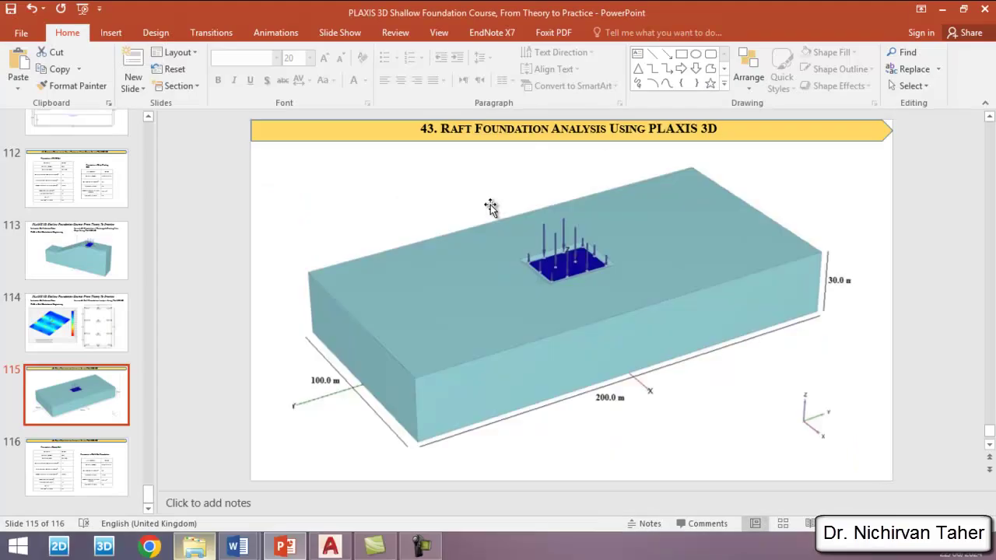
Step: Switch to Lesson 43. Raft Foundation.dwg and zoom to the slab end with its 2.00 and 1.00 dimensions
left_click(330, 548)
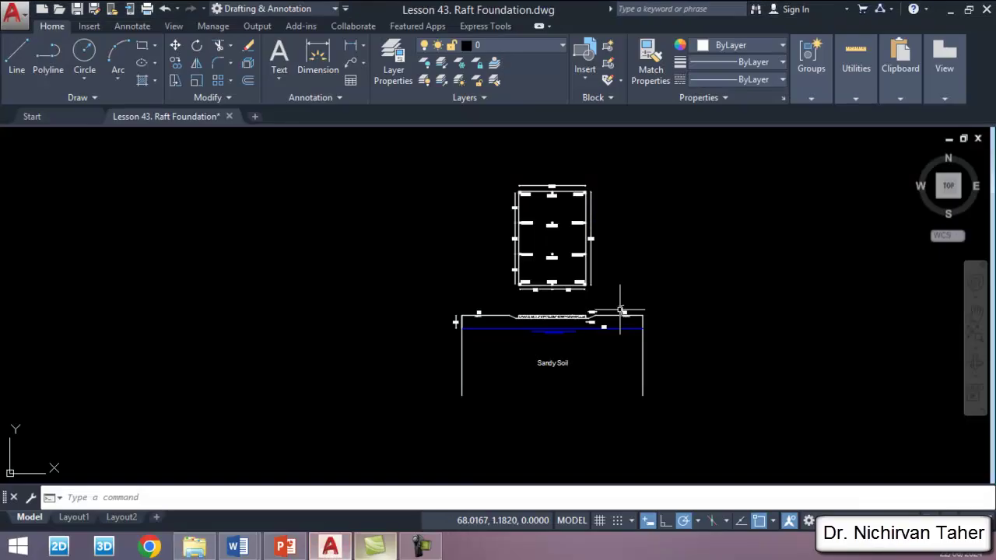
scroll(507, 340, "up", 4)
scroll(562, 349, "down", 4)
scroll(641, 255, "up", 4)
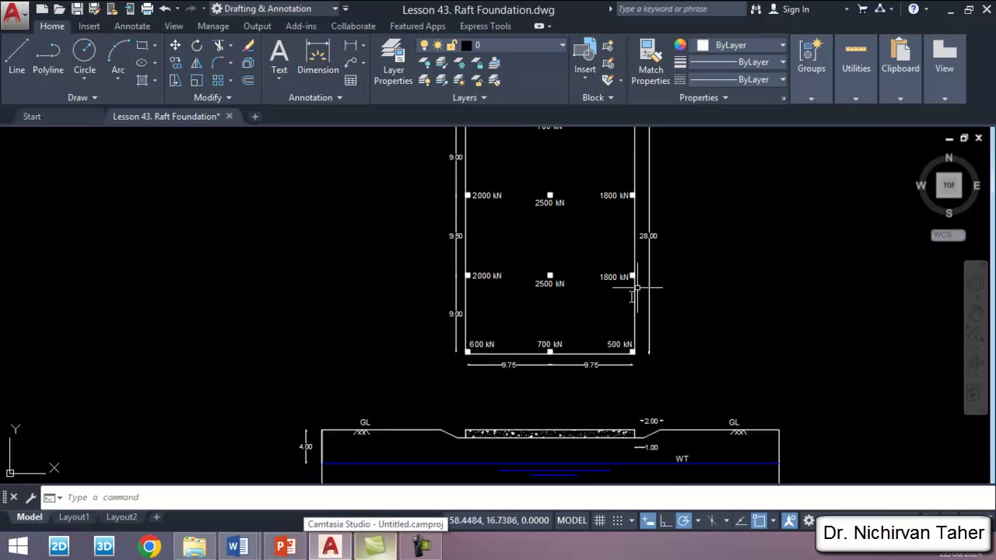
scroll(630, 241, "down", 3)
scroll(614, 381, "up", 4)
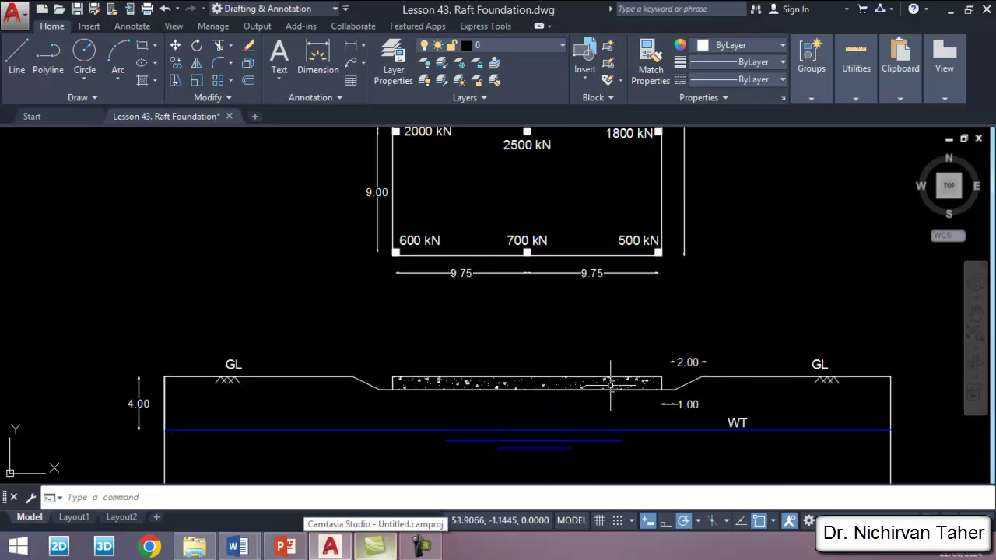
scroll(637, 334, "down", 1)
scroll(602, 381, "up", 1)
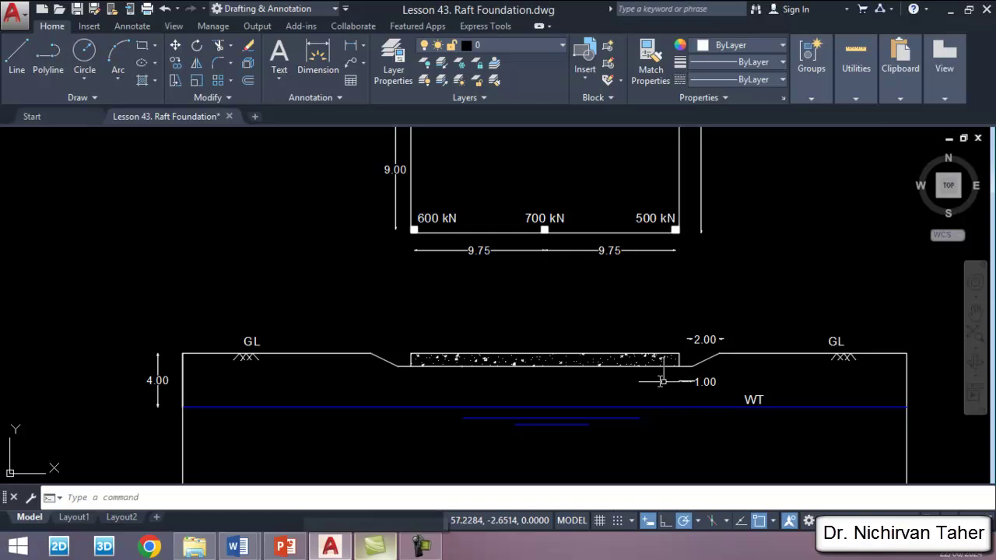
scroll(658, 385, "up", 2)
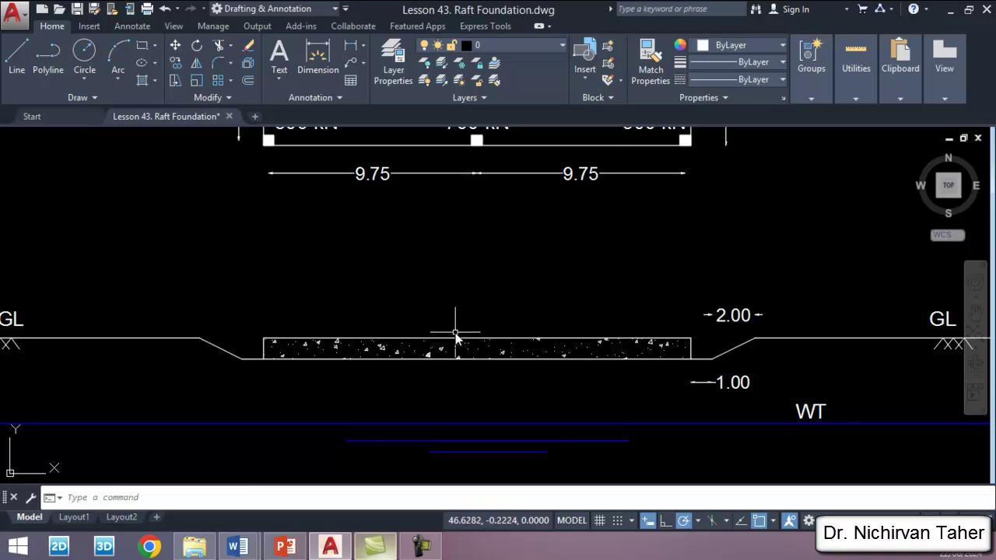
scroll(706, 392, "up", 5)
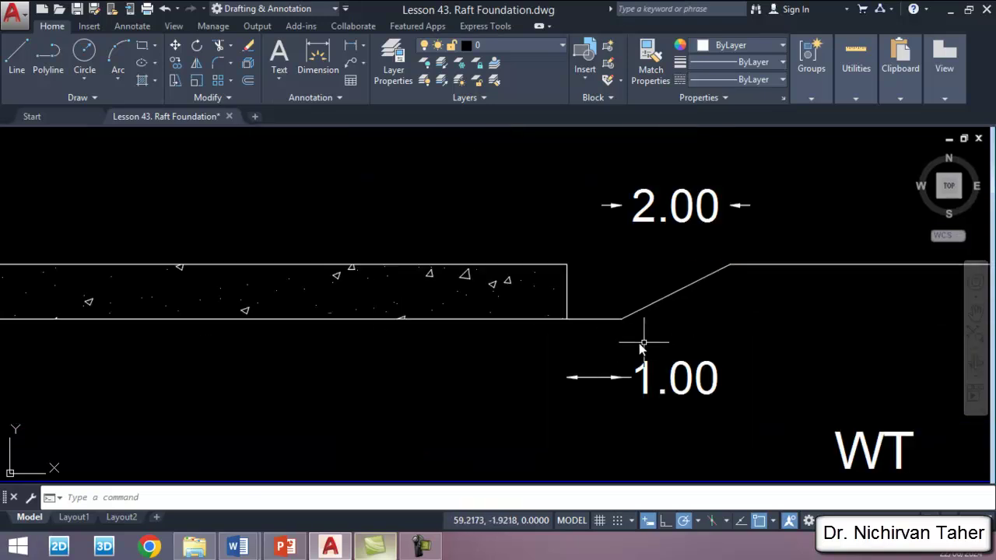
scroll(645, 345, "down", 3)
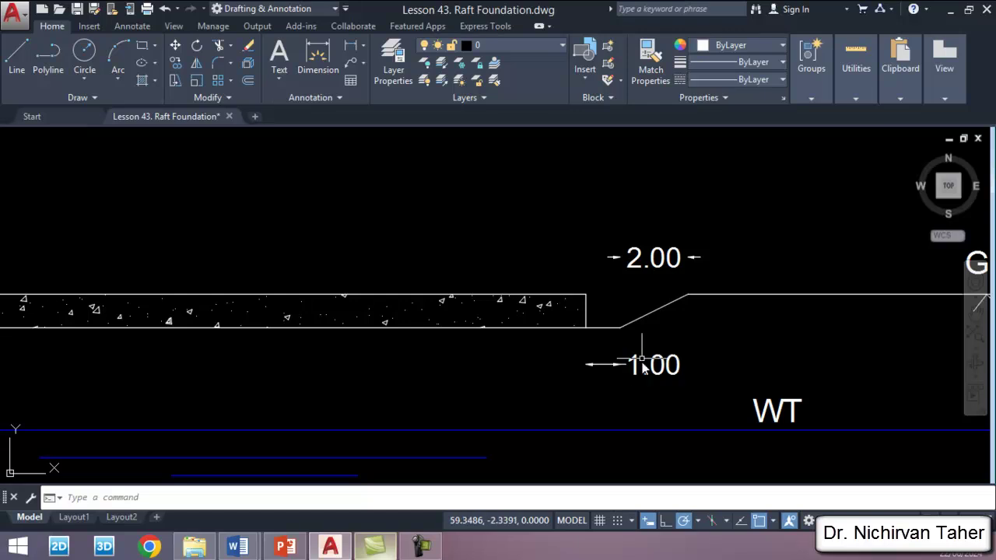
scroll(637, 362, "up", 2)
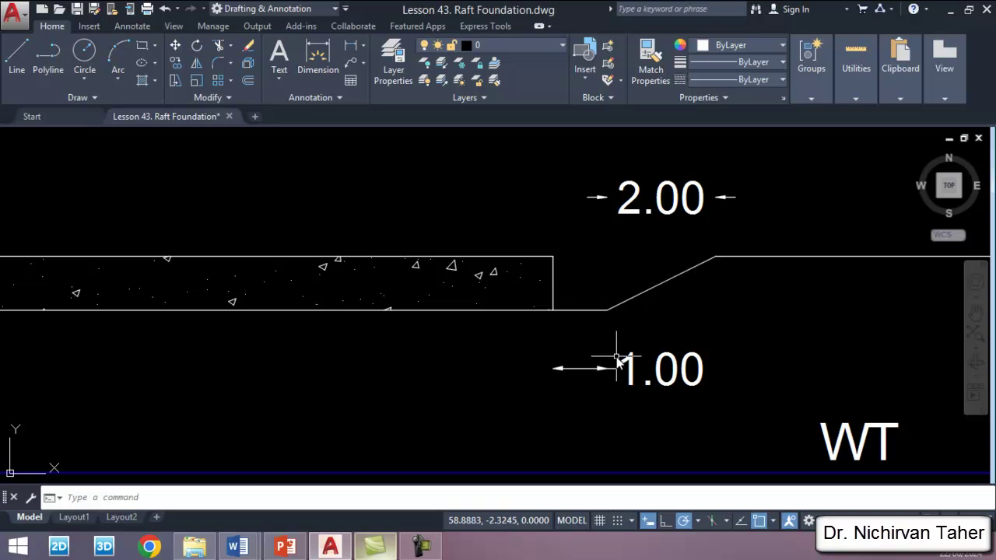
left_click(346, 48)
left_click(552, 309)
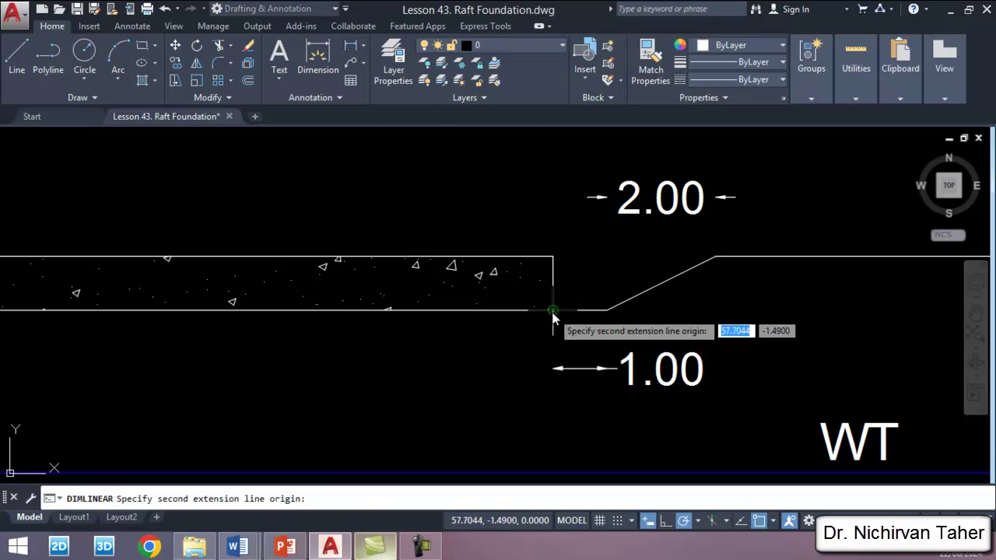
left_click(608, 311)
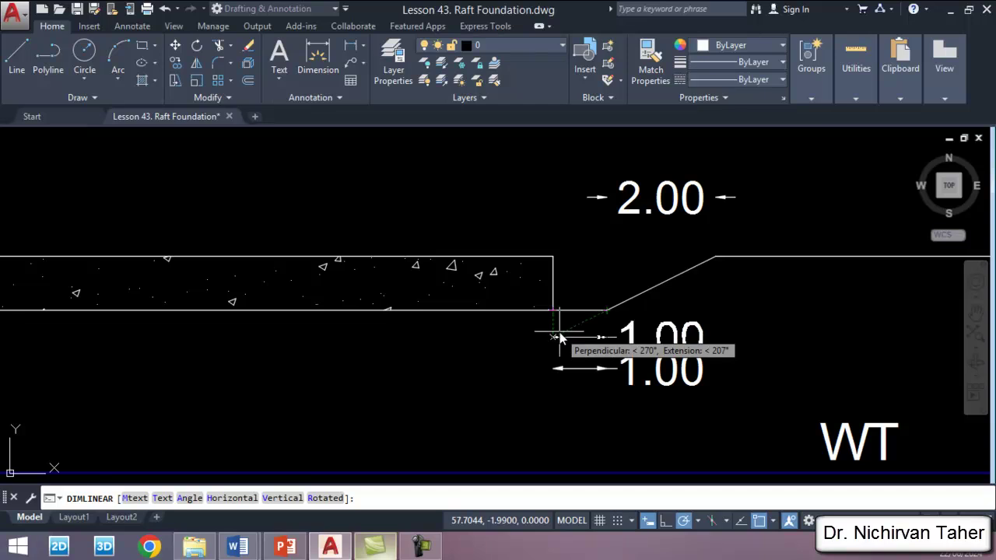
key("Escape")
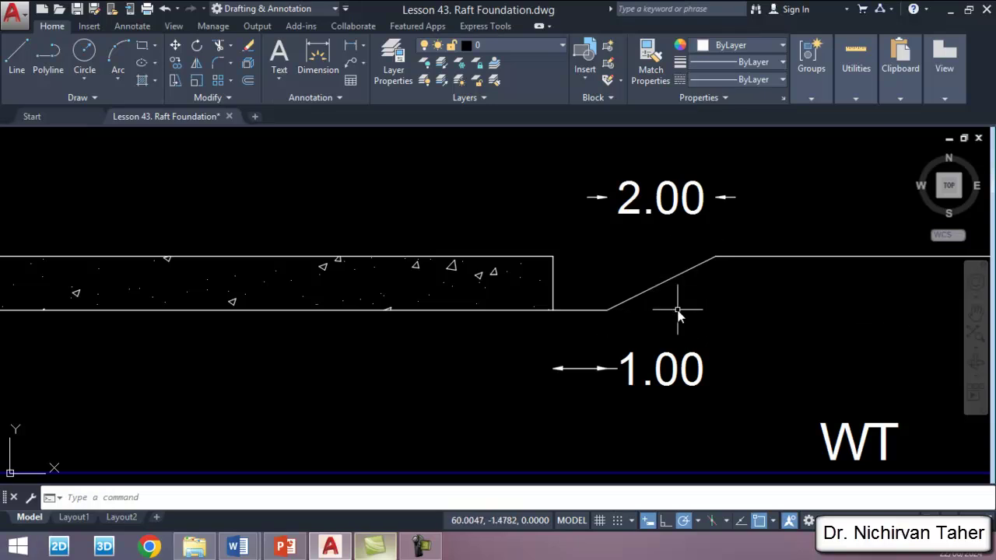
scroll(684, 228, "down", 3)
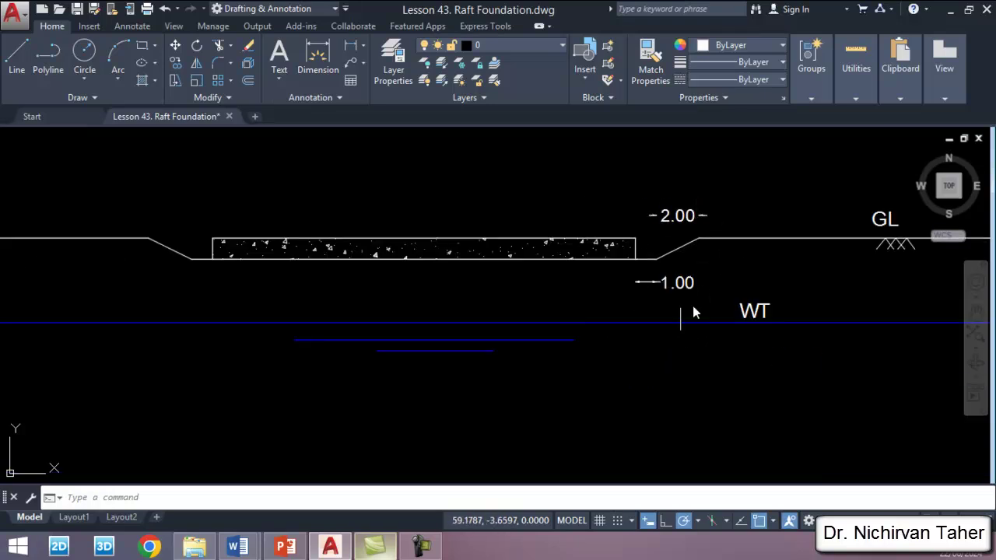
scroll(581, 304, "down", 3)
scroll(599, 339, "up", 2)
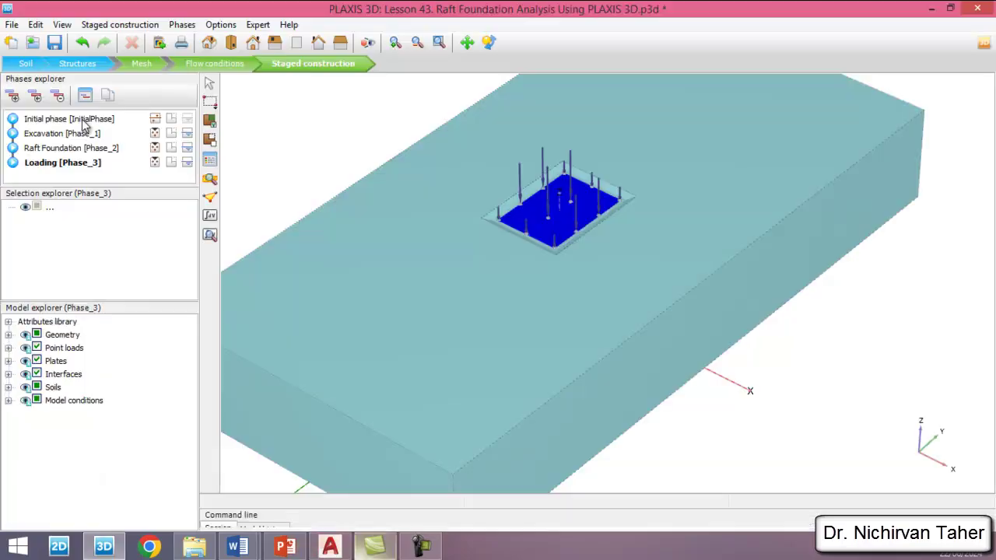
Step: Step through the Excavation, Raft Foundation and Loading [Phase_3] phases on the model
left_click(79, 135)
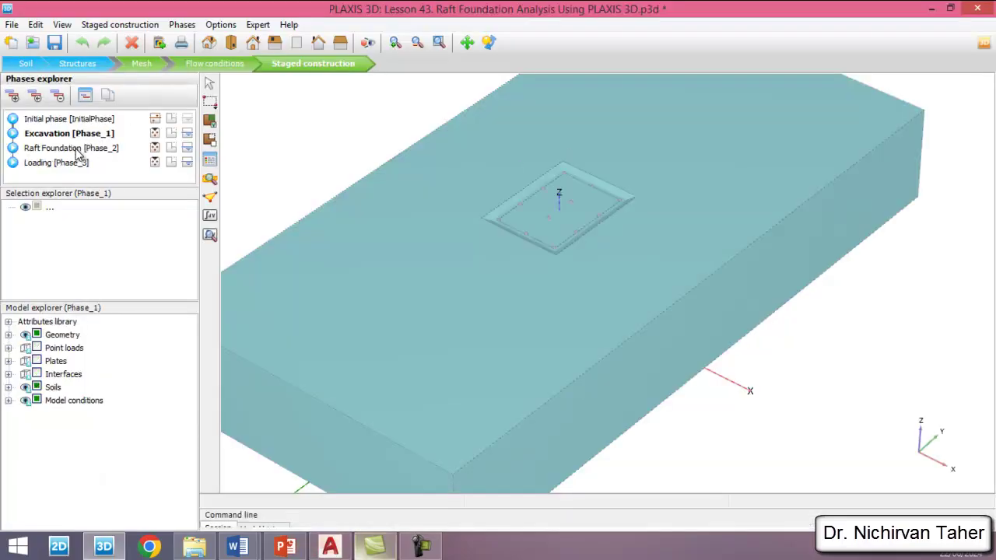
left_click(78, 152)
left_click(76, 165)
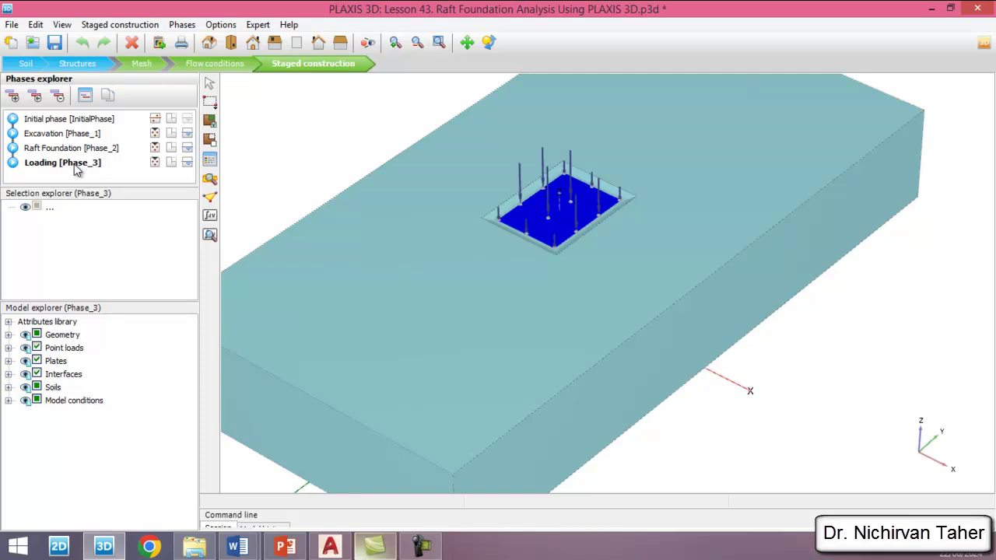
scroll(719, 264, "down", 3)
Step: Save the raft foundation project and zoom the Loading phase view
key("ctrl+s")
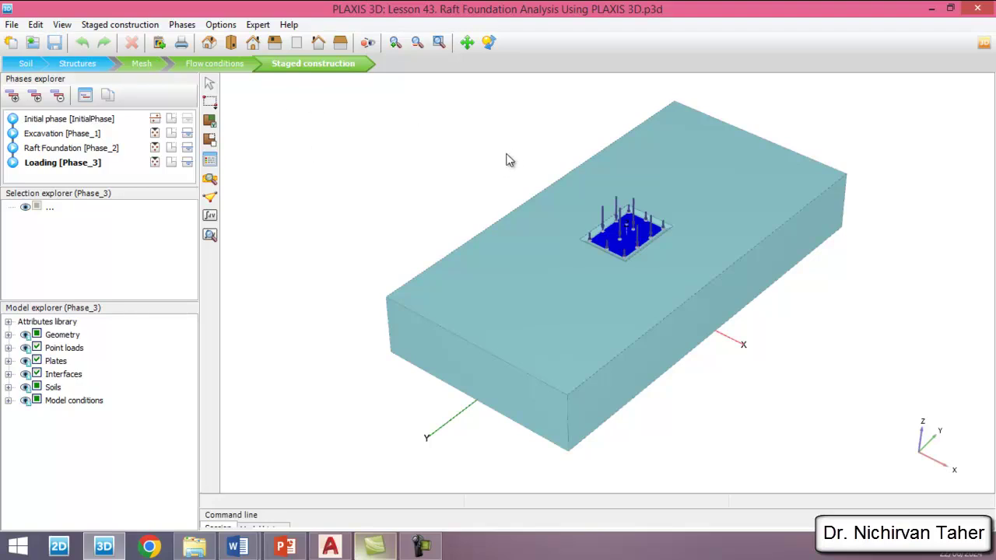
scroll(479, 213, "down", 2)
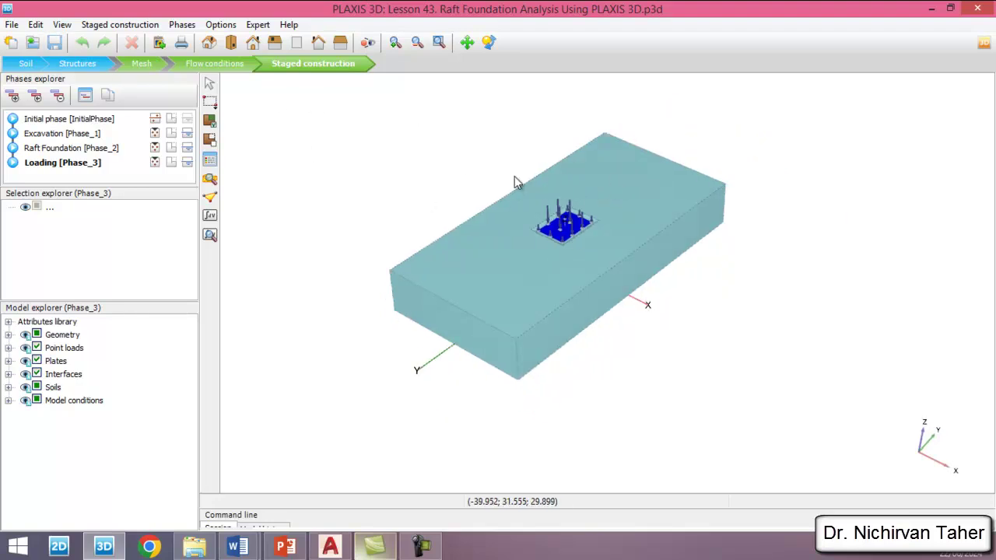
scroll(488, 196, "up", 1)
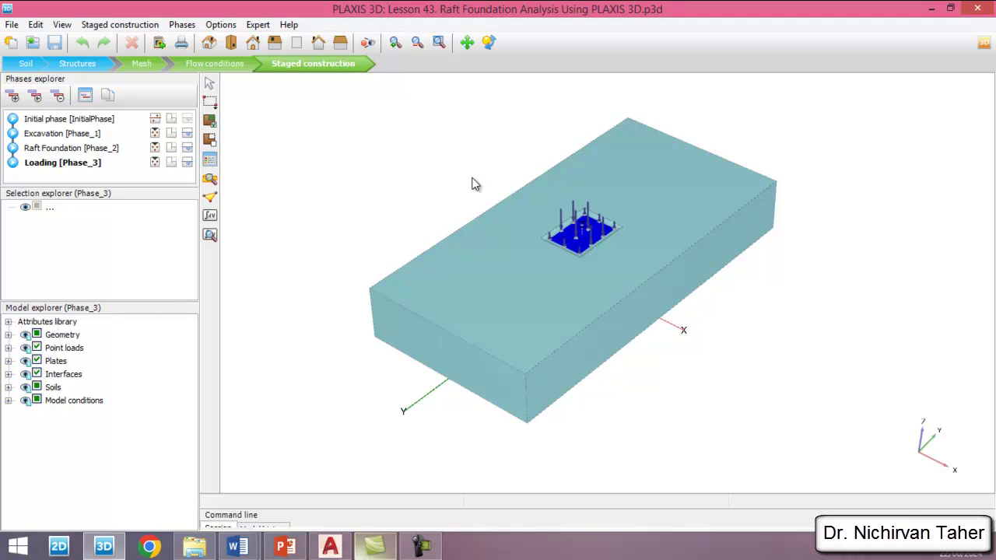
Step: Calculate all phases ignoring the feedback warning, save the results, and open the Loading phase in Output
left_click(211, 217)
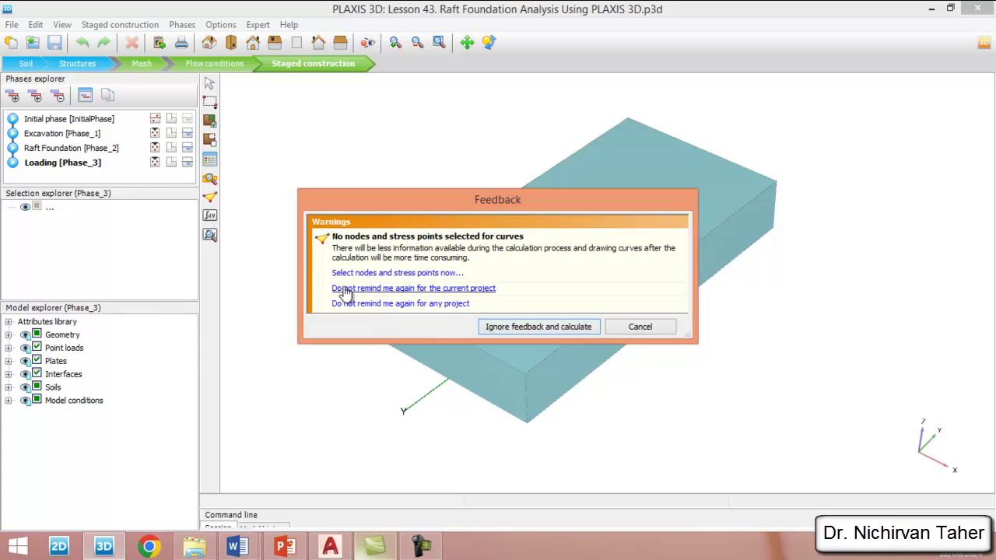
left_click(530, 330)
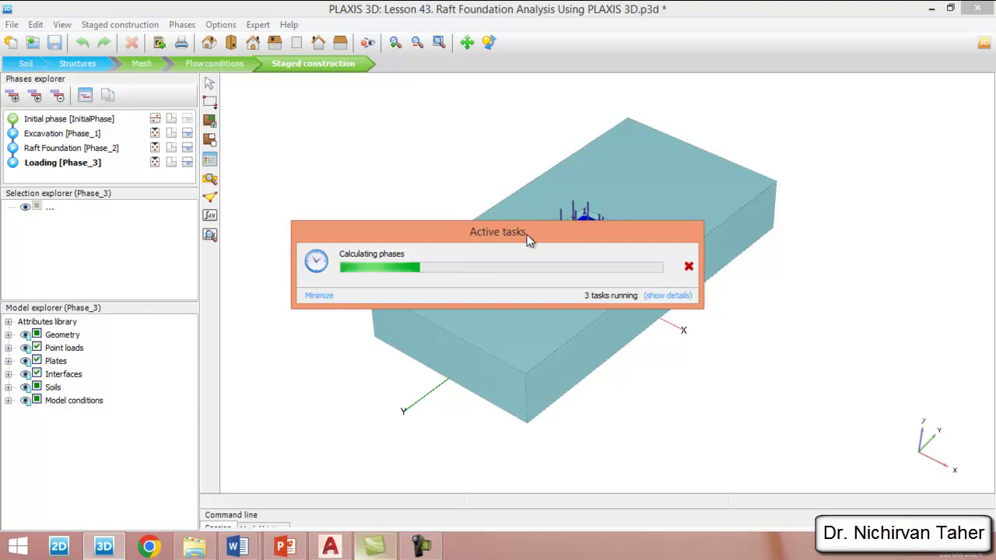
left_click_drag(526, 234, 580, 117)
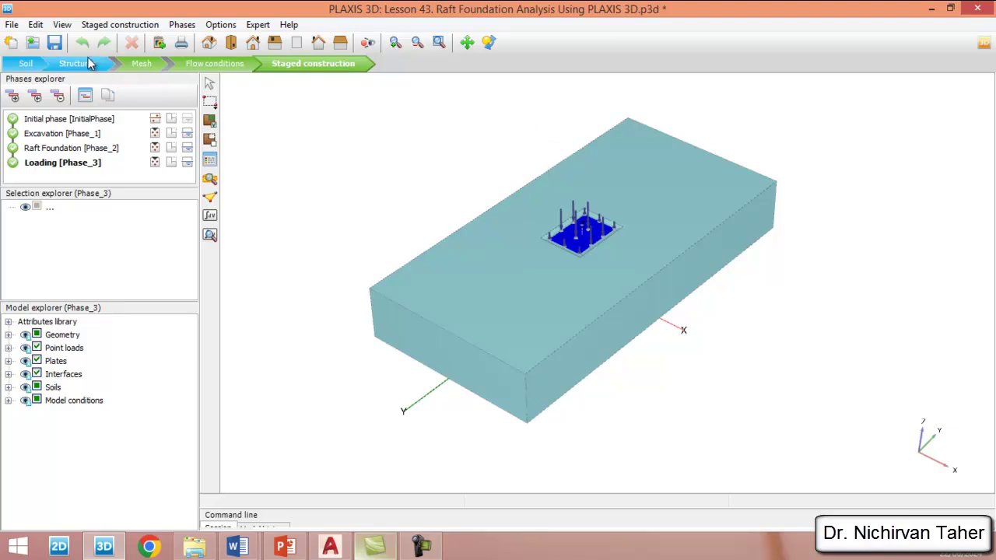
left_click(55, 44)
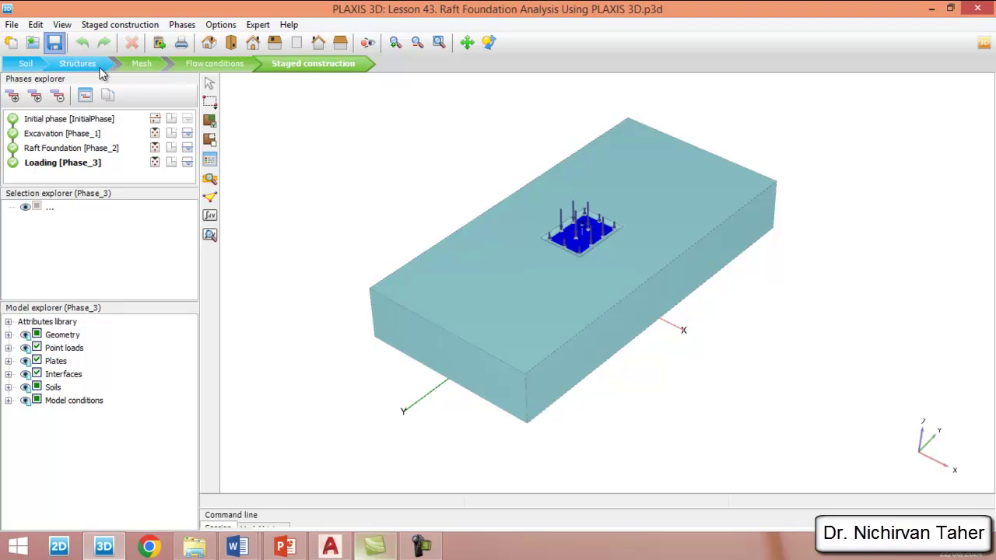
left_click(210, 235)
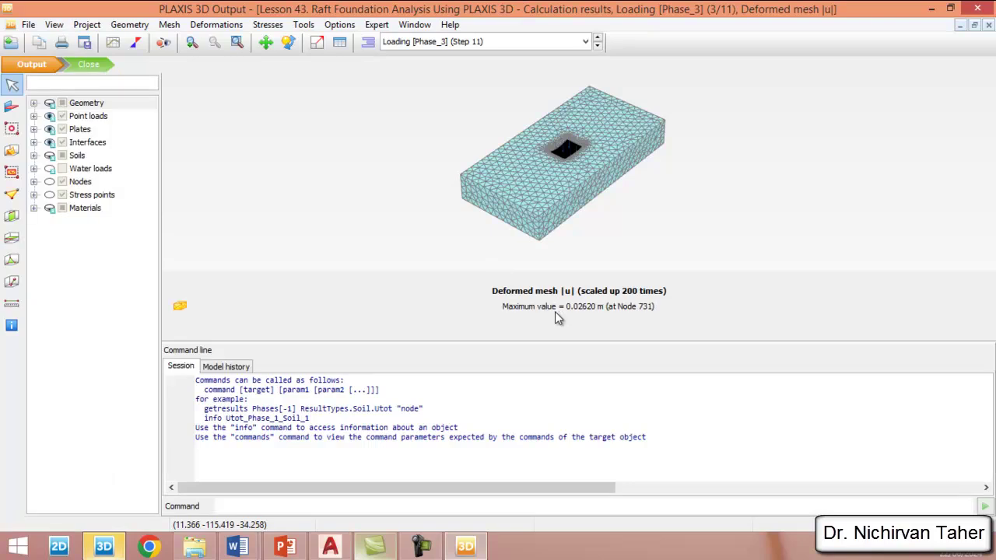
Step: Enlarge the Output view, then zoom and rotate to see the raft's dish-shaped settlement under the point loads
left_click_drag(592, 340, 542, 524)
scroll(550, 251, "up", 4)
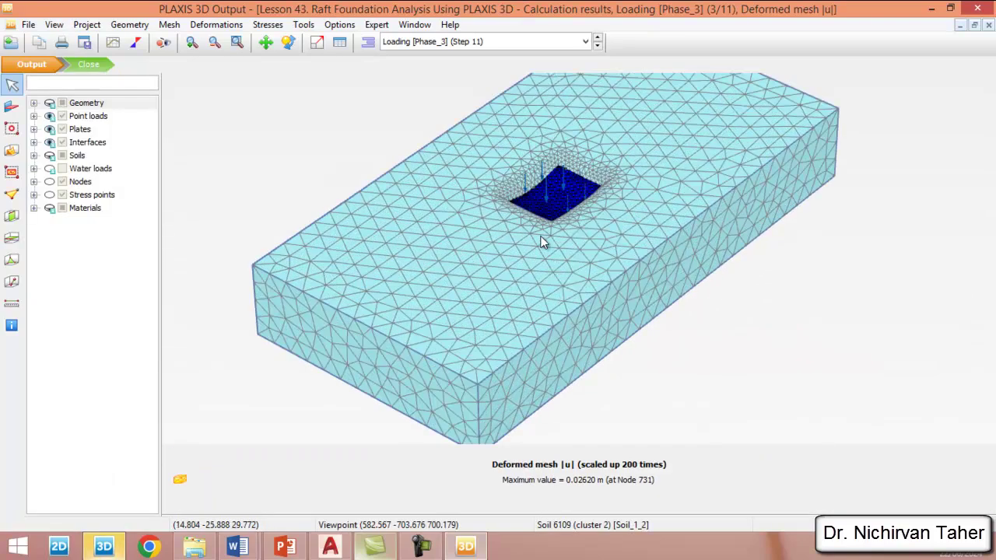
scroll(472, 162, "up", 2)
scroll(472, 159, "down", 3)
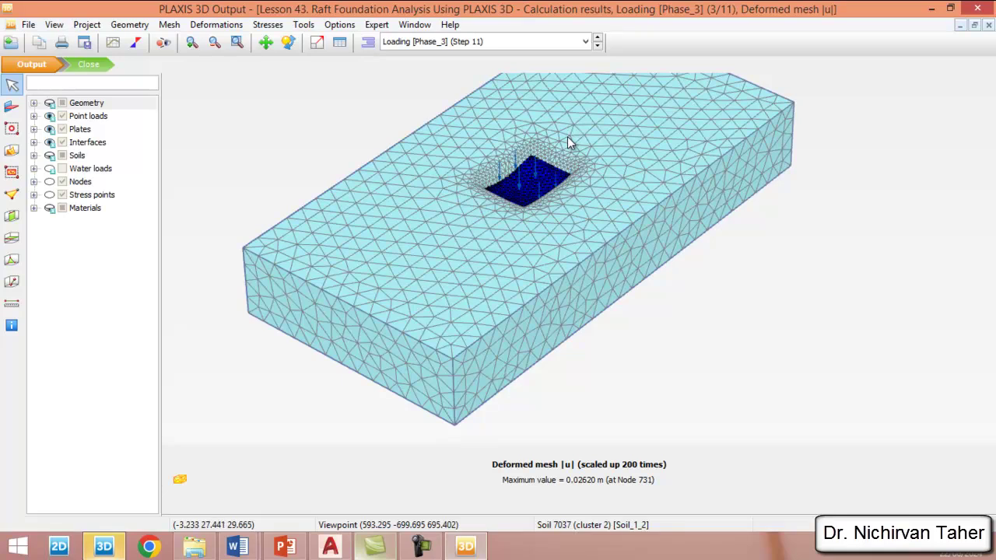
scroll(577, 116, "up", 1)
scroll(577, 115, "up", 1)
scroll(577, 194, "up", 1)
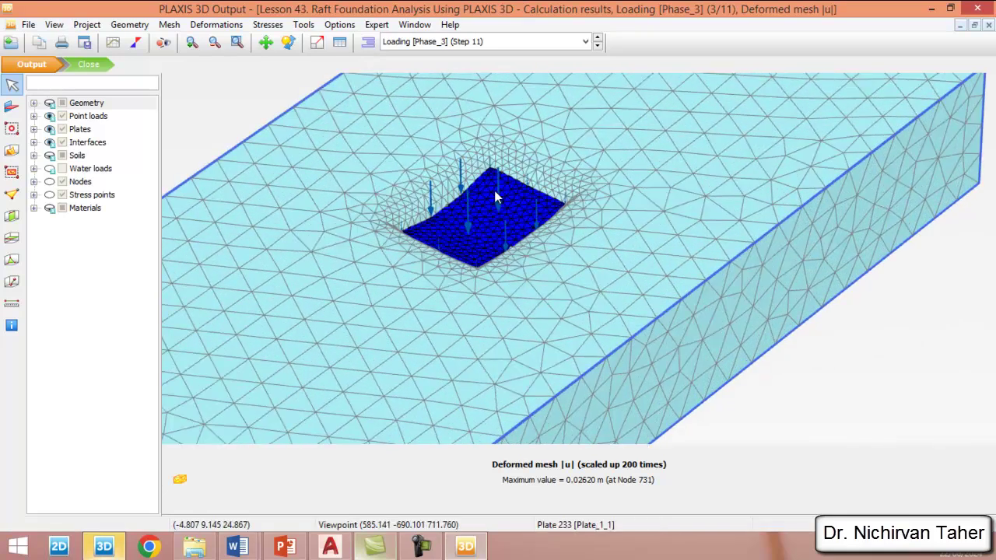
scroll(488, 189, "up", 1)
scroll(504, 193, "up", 1)
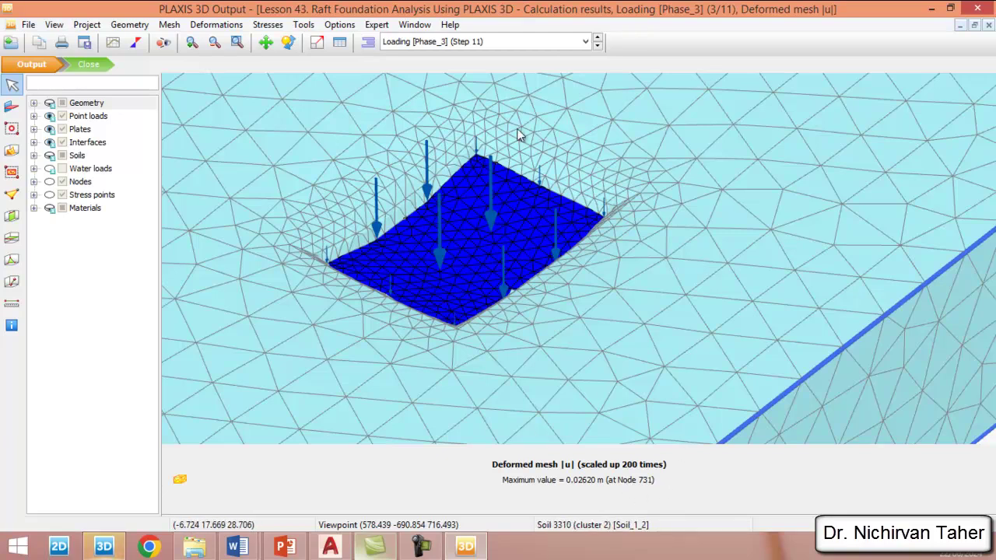
right_click_drag(520, 136, 588, 153)
Step: Set the deformation scale to True scale through View > Scale
left_click(56, 25)
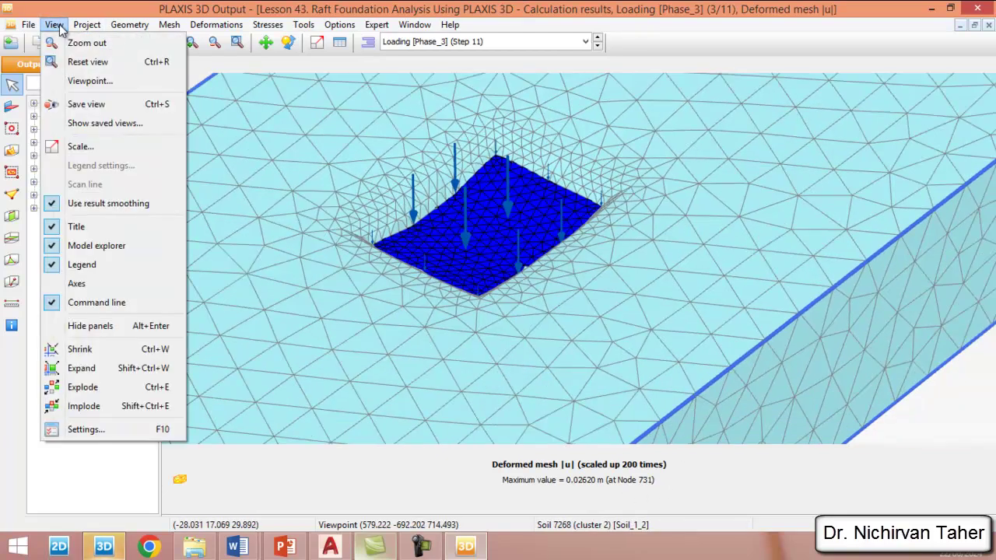
left_click(80, 146)
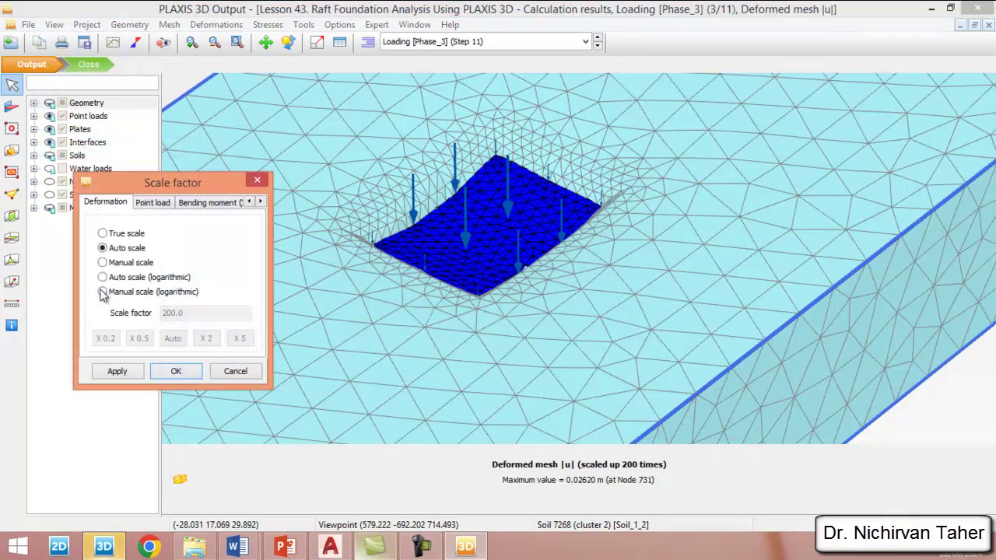
left_click(177, 371)
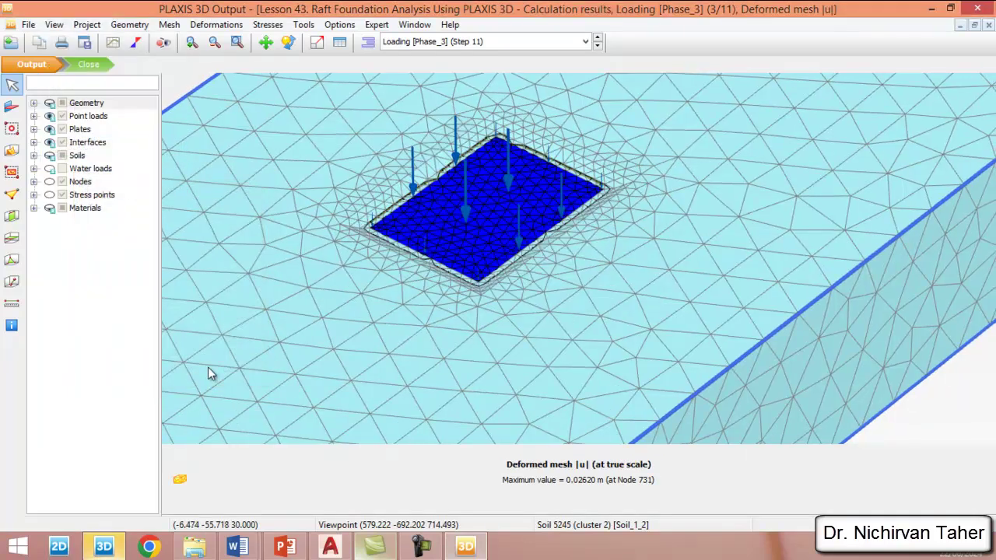
scroll(474, 188, "up", 5)
scroll(385, 237, "down", 6)
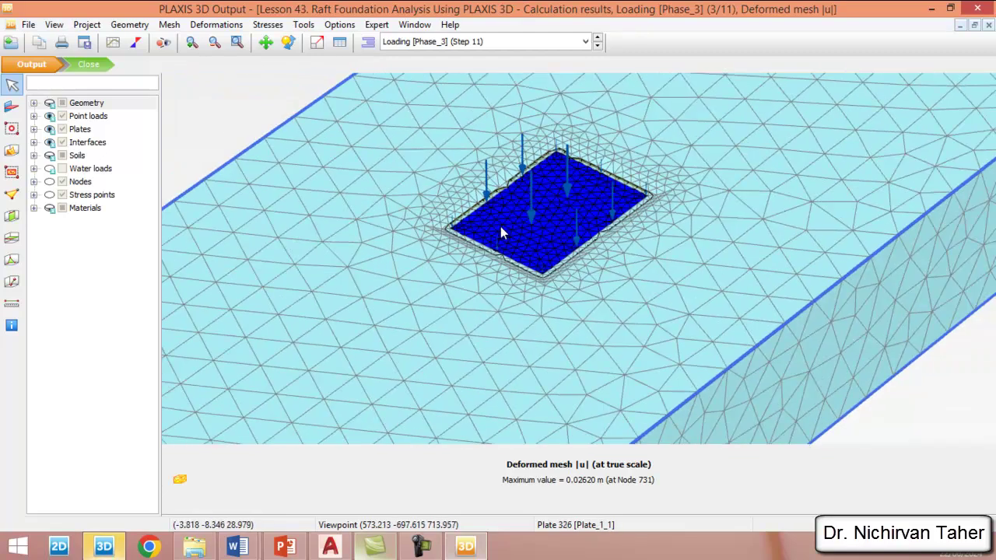
Step: Orbit and zoom the true-scale model to inspect the raft from several angles
left_click(288, 41)
left_click_drag(433, 318, 241, 301)
scroll(526, 187, "up", 3)
scroll(507, 174, "down", 2)
left_click_drag(508, 174, 531, 235)
left_click_drag(533, 357, 502, 249)
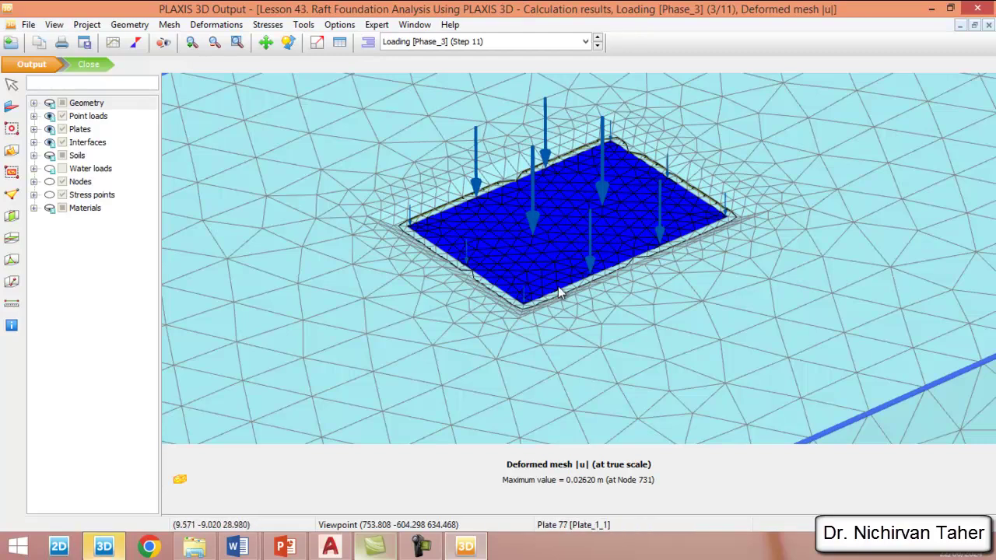
scroll(530, 255, "down", 5)
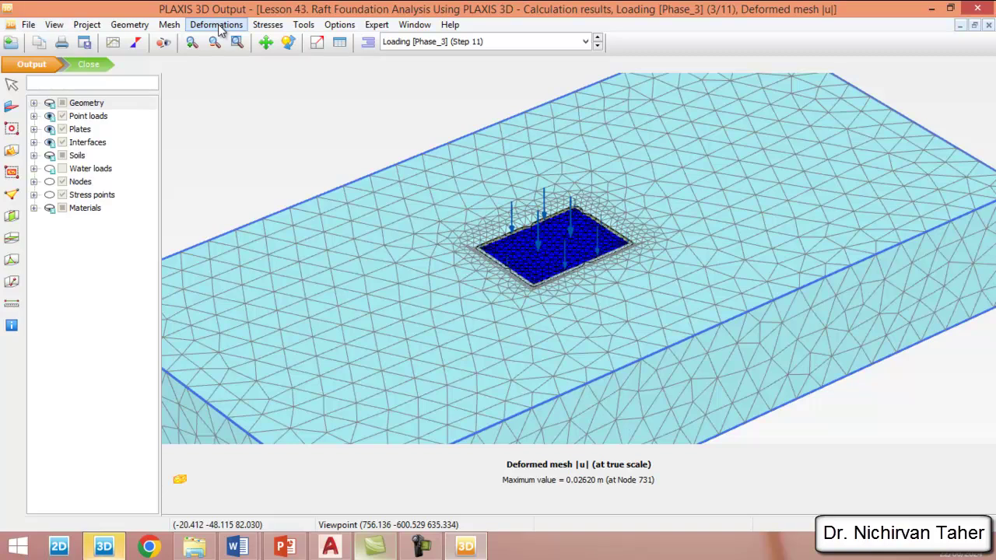
Step: Show Total displacements |u| contours for the Loading phase, maximum 0.02620 m at Node 731
left_click(217, 25)
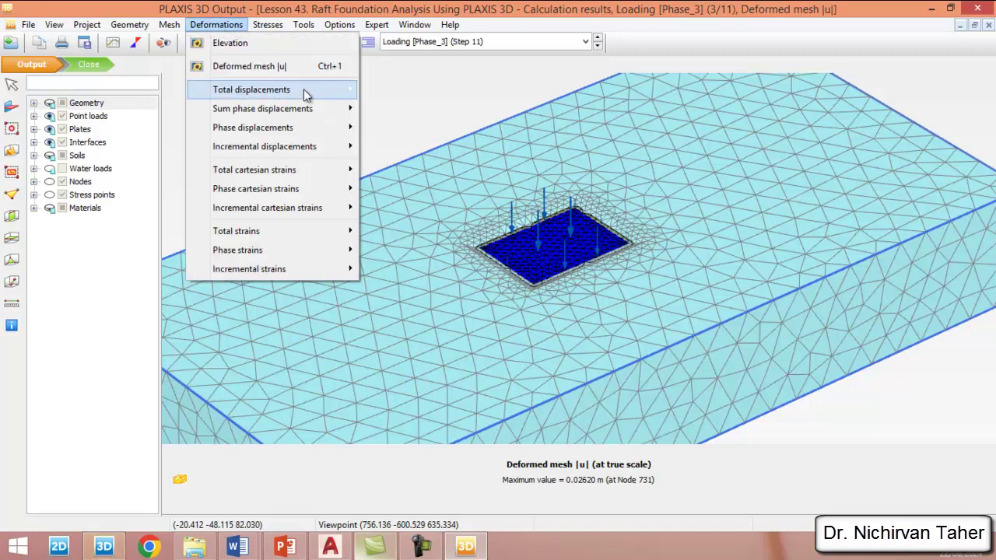
mouse_move(335, 93)
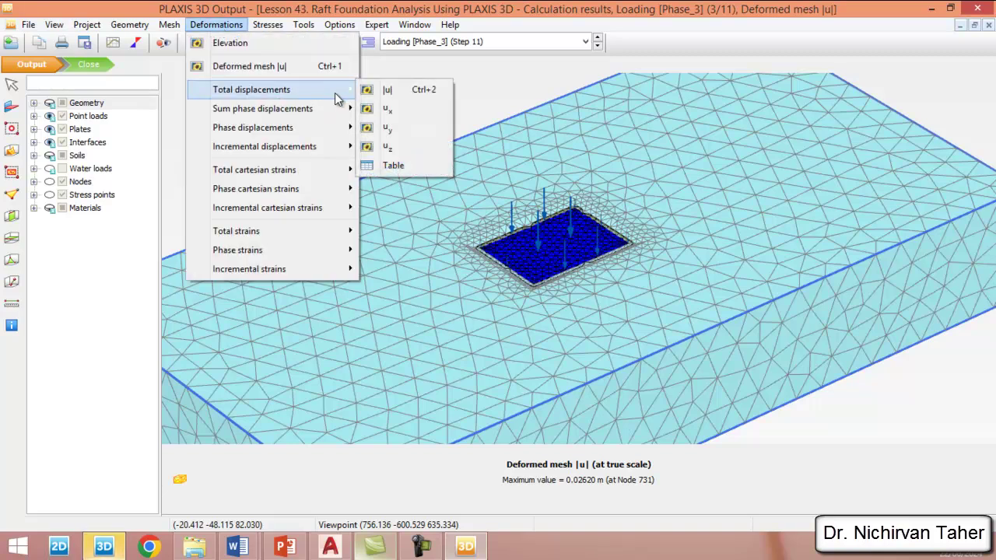
left_click(407, 92)
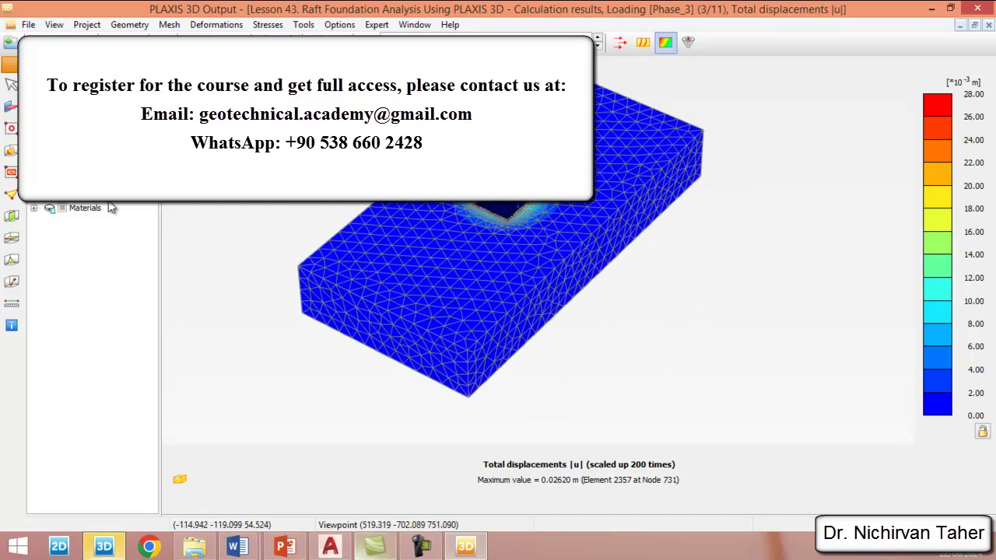
left_click(11, 218)
Step: Draw vertical cross section A-A* across the raft and orbit it to a front view
left_click(374, 246)
left_click(643, 241)
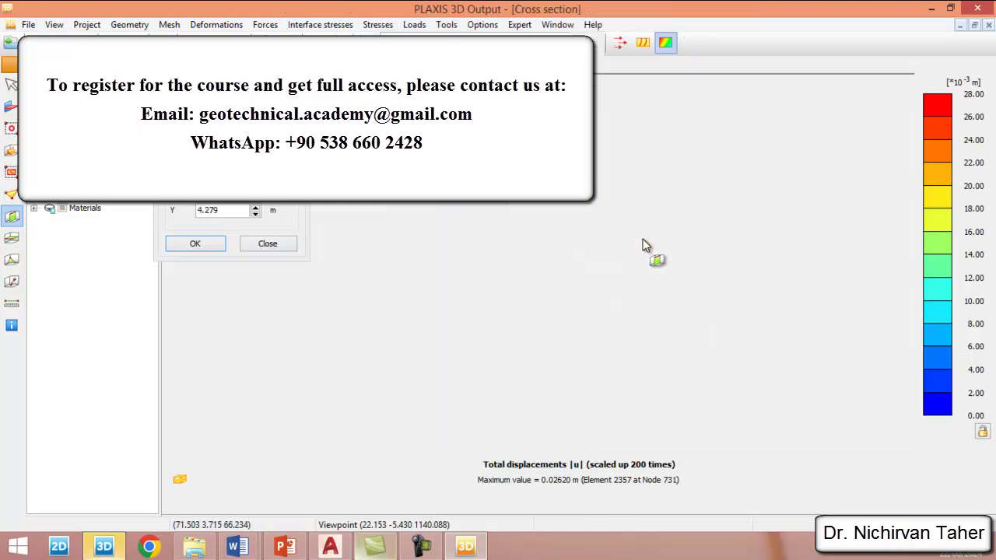
left_click_drag(567, 341, 568, 514)
mouse_move(356, 264)
right_mouse_down()
mouse_move(460, 216)
mouse_move(440, 221)
mouse_move(631, 288)
mouse_move(573, 288)
mouse_move(569, 276)
mouse_move(566, 252)
mouse_move(611, 123)
right_mouse_up()
scroll(492, 237, "up", 3)
Step: Display the cross-section displacements as arrows, then contour lines, then a deformed mesh
left_click(598, 42)
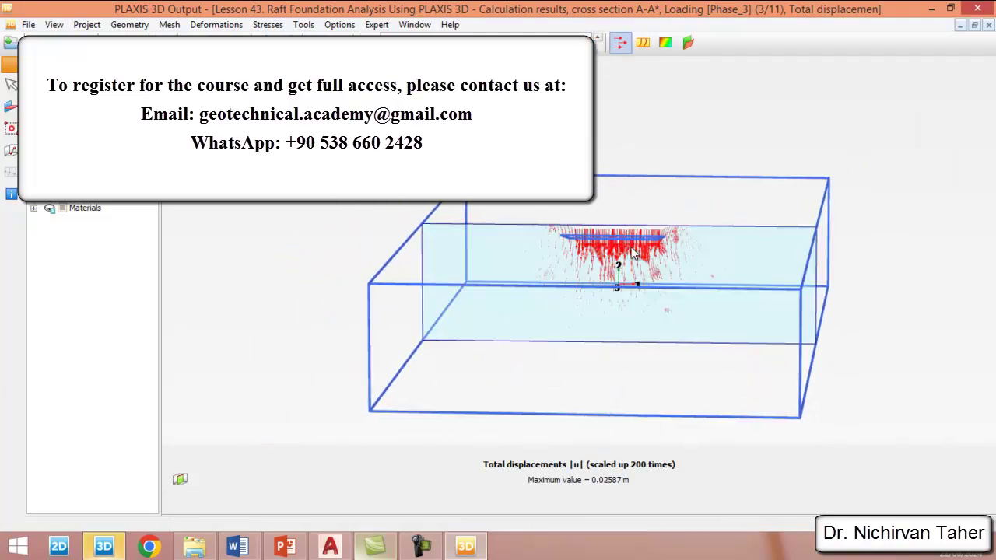
scroll(670, 235, "up", 2)
scroll(732, 230, "up", 2)
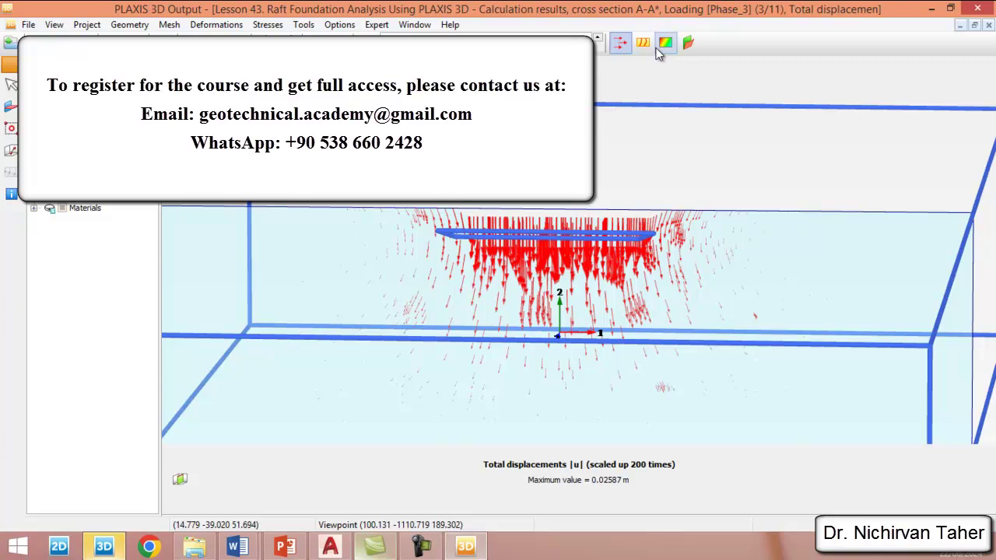
left_click(642, 42)
scroll(650, 180, "down", 2)
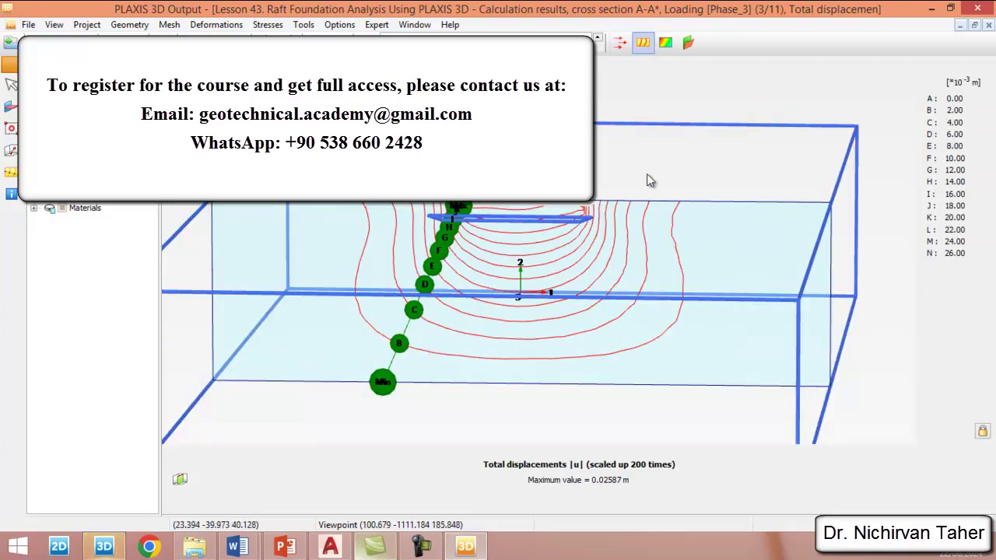
left_click(687, 43)
scroll(589, 223, "down", 2)
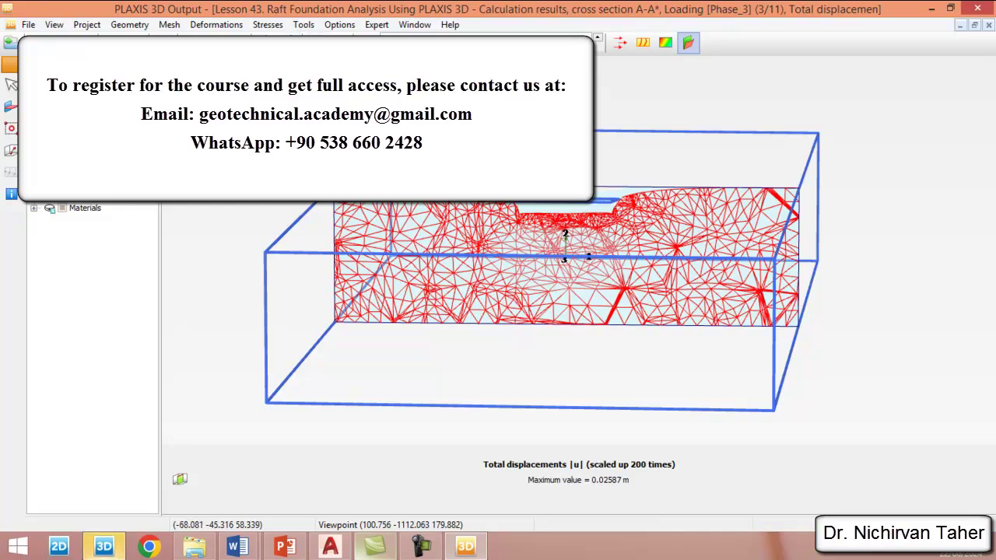
Step: Return to the 3D |u| window and switch to Raft Foundation [Phase_2], maximum 0.01168 m
left_click(412, 27)
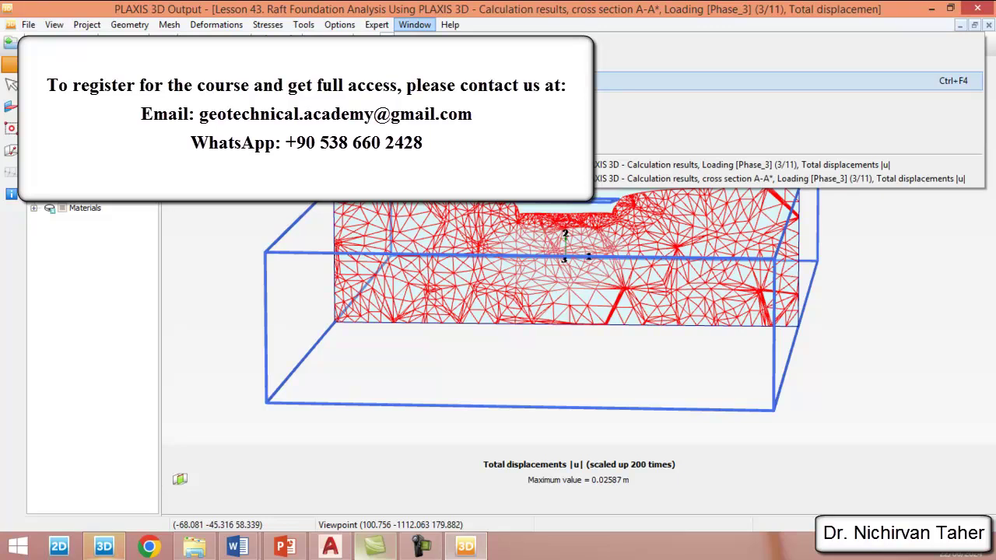
left_click(739, 164)
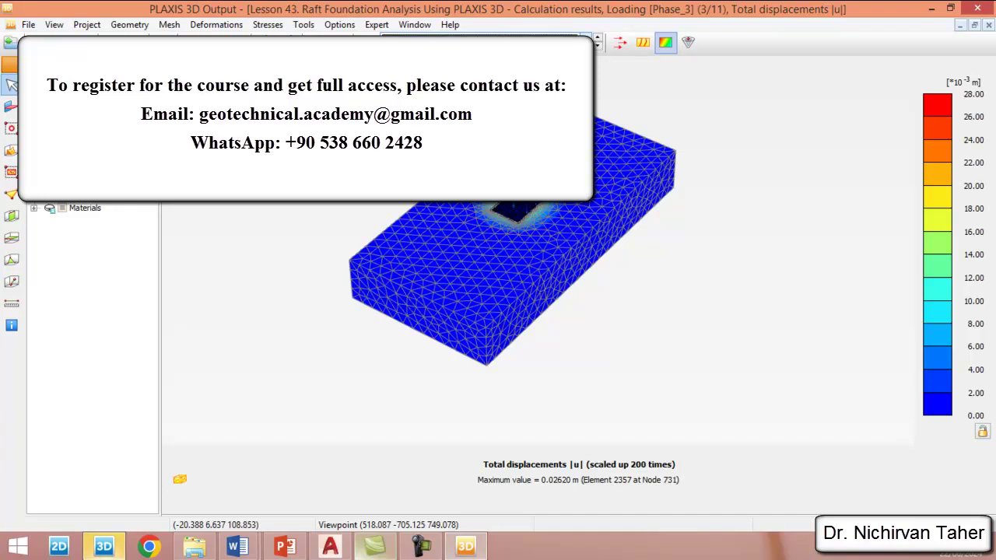
key("ctrl+Tab")
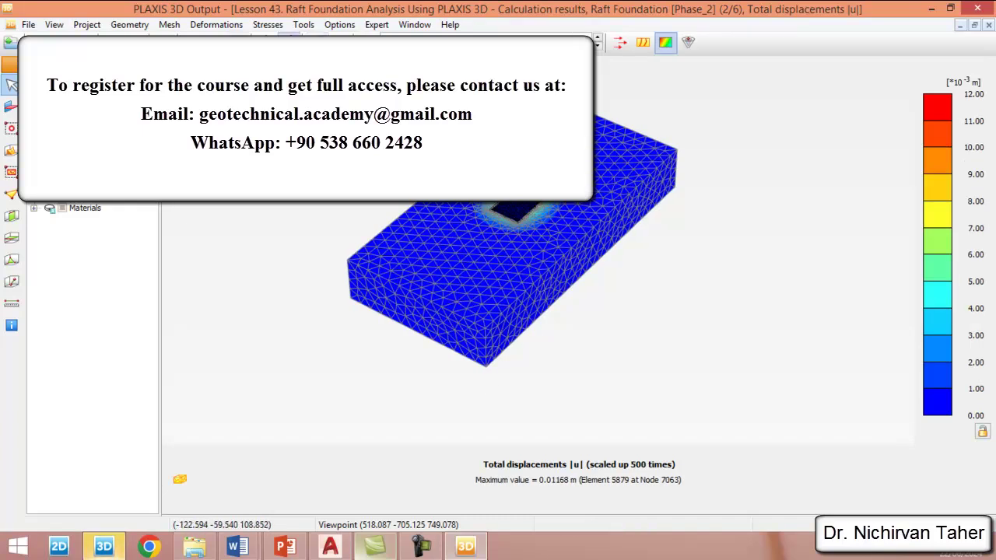
right_click_drag(412, 272, 421, 315)
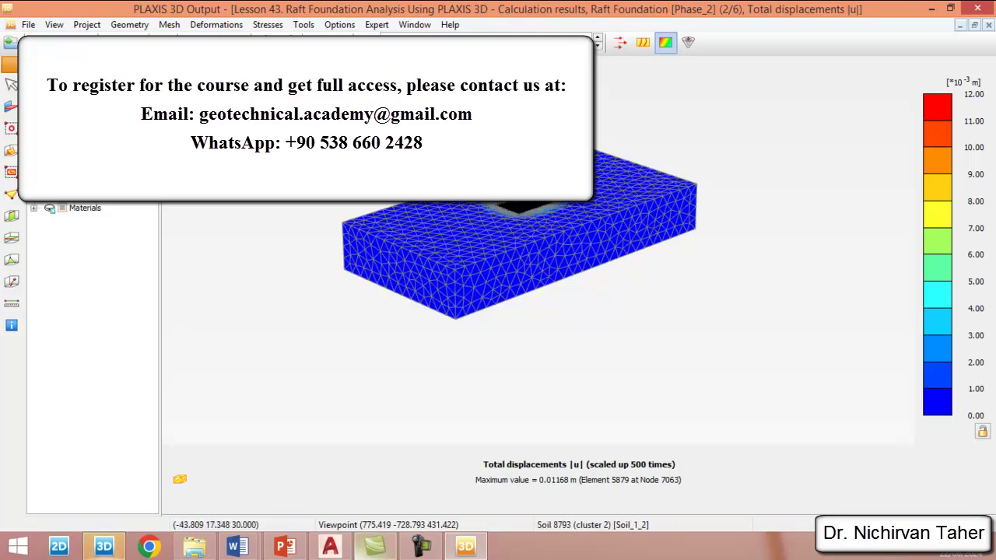
scroll(544, 233, "up", 3)
scroll(620, 218, "up", 4)
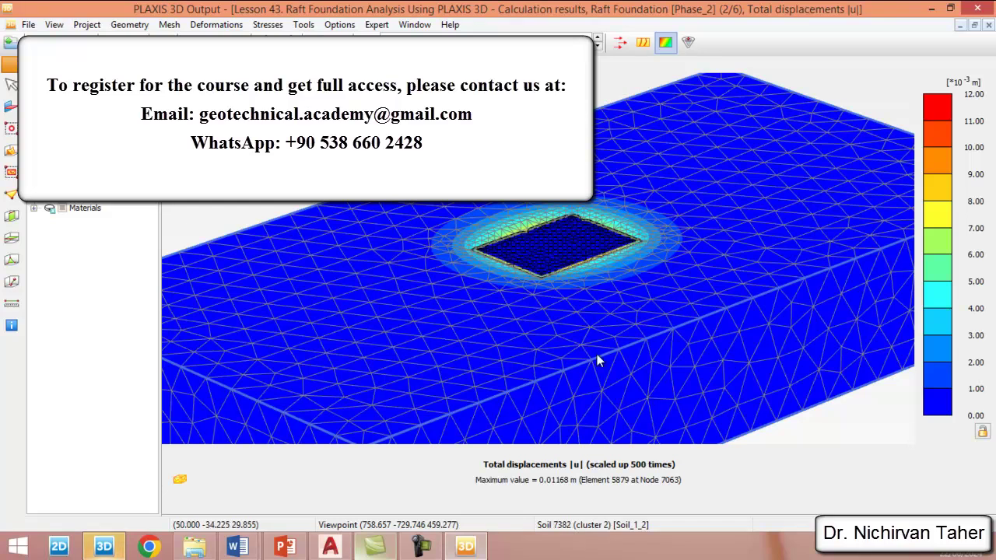
right_click_drag(466, 234, 487, 294, "ctrl")
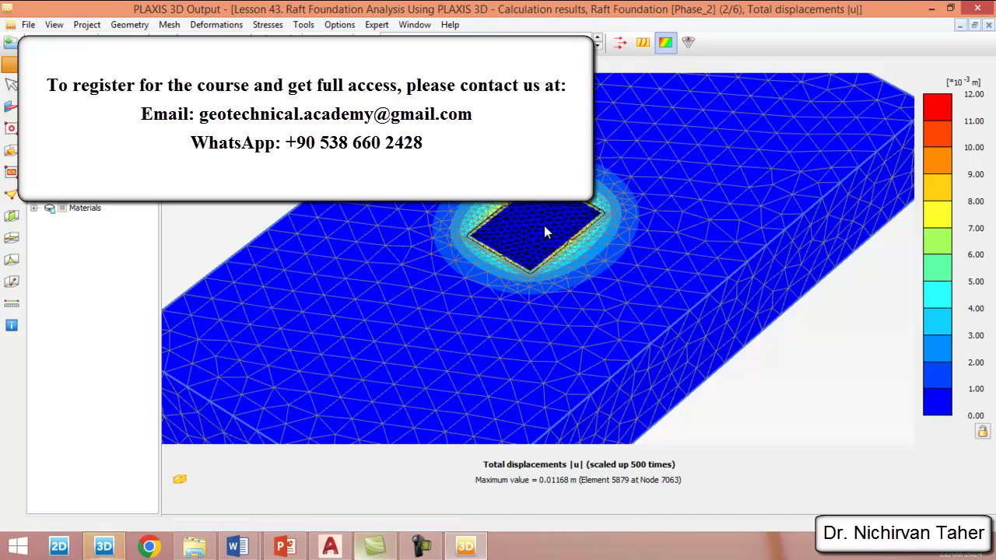
Step: Open the raft plate in its own window via Select structures and show its Loading-phase |u|, maximum 0.02620 m
left_click(12, 111)
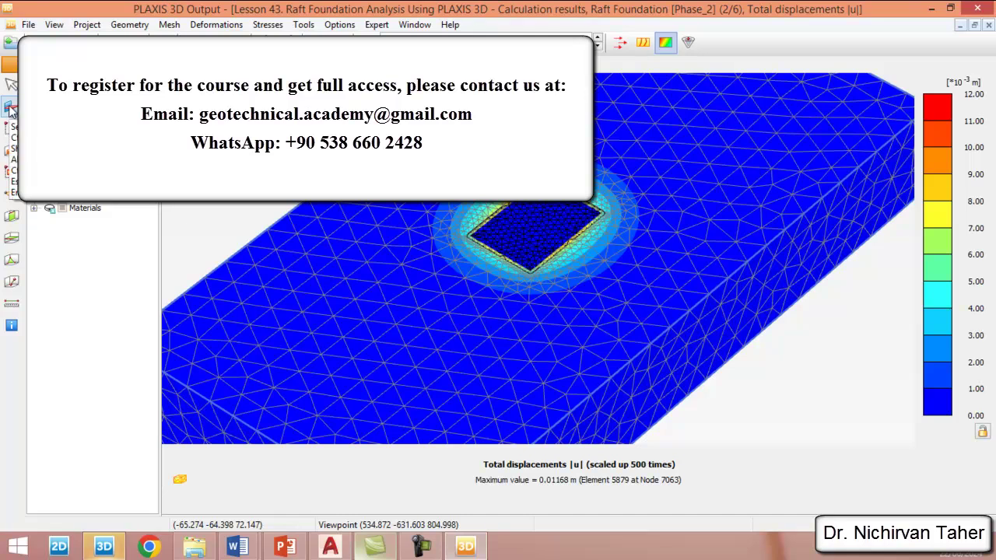
left_click(16, 126)
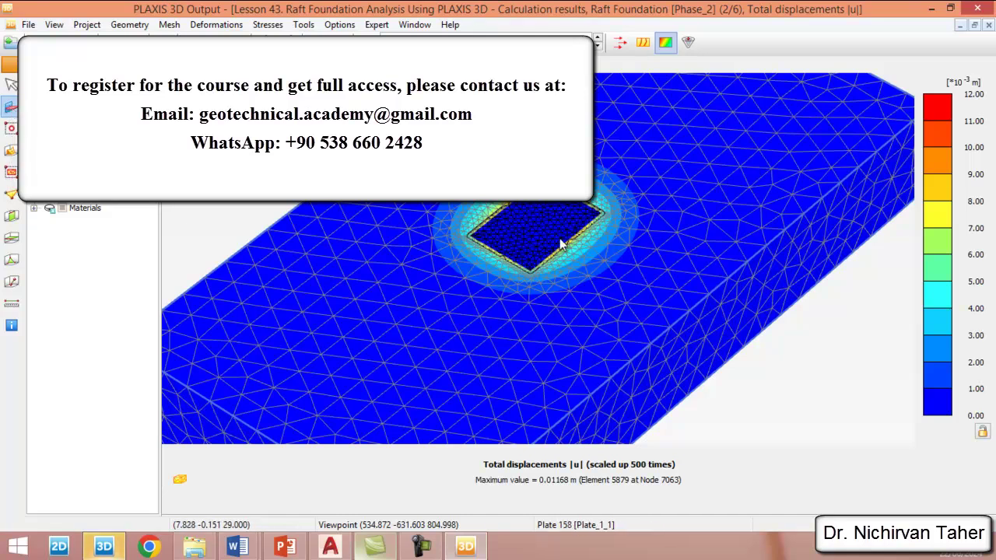
scroll(556, 236, "up", 2)
scroll(542, 242, "up", 2)
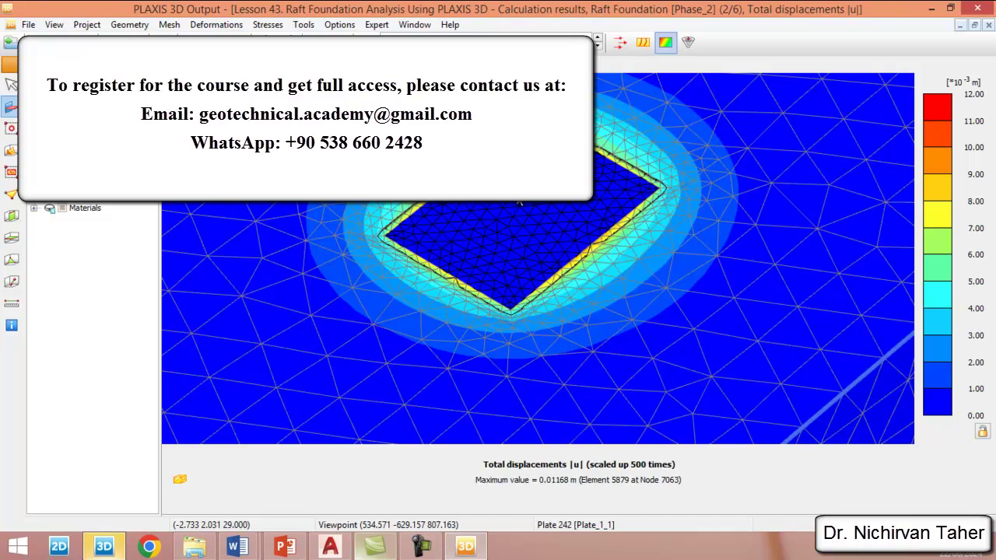
double_click(519, 203)
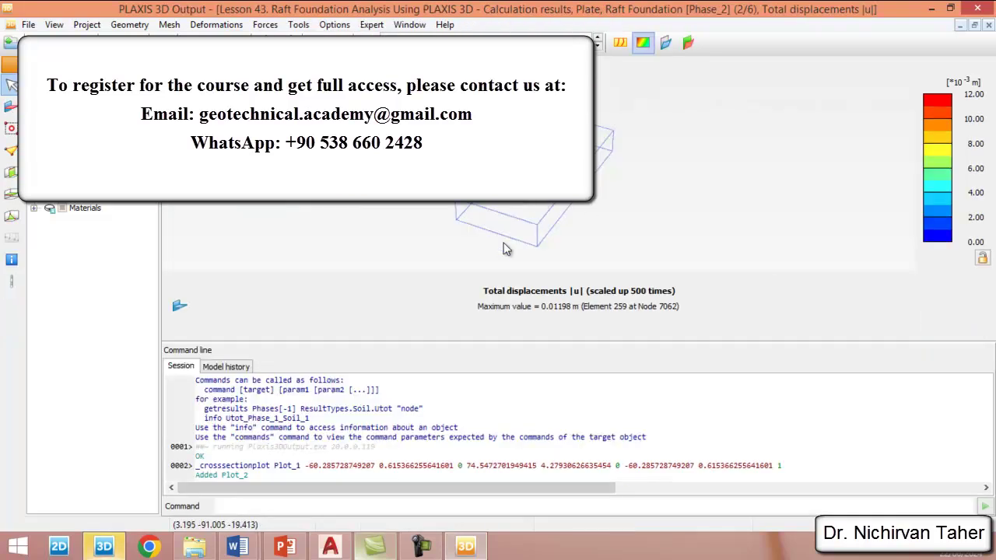
left_click_drag(586, 342, 542, 521)
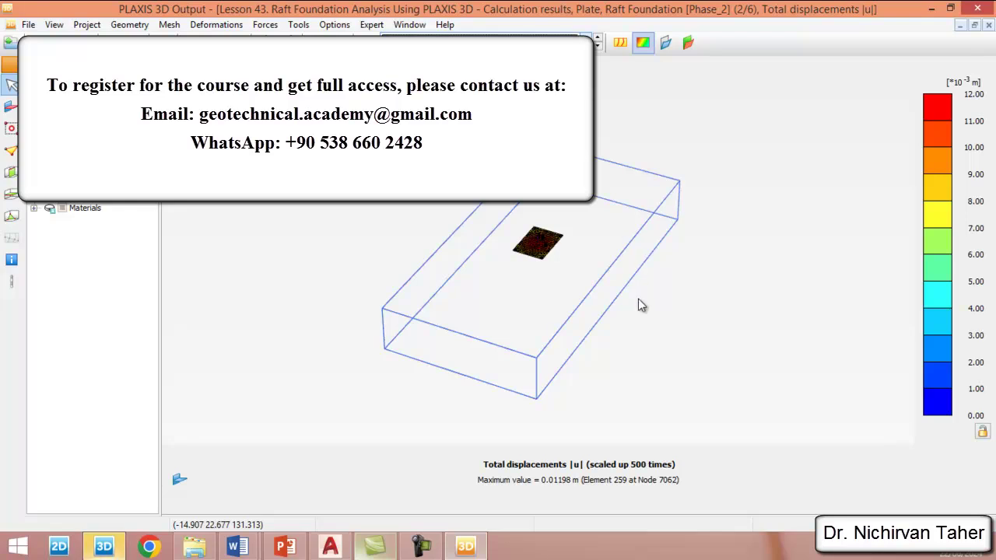
key("ctrl+Tab")
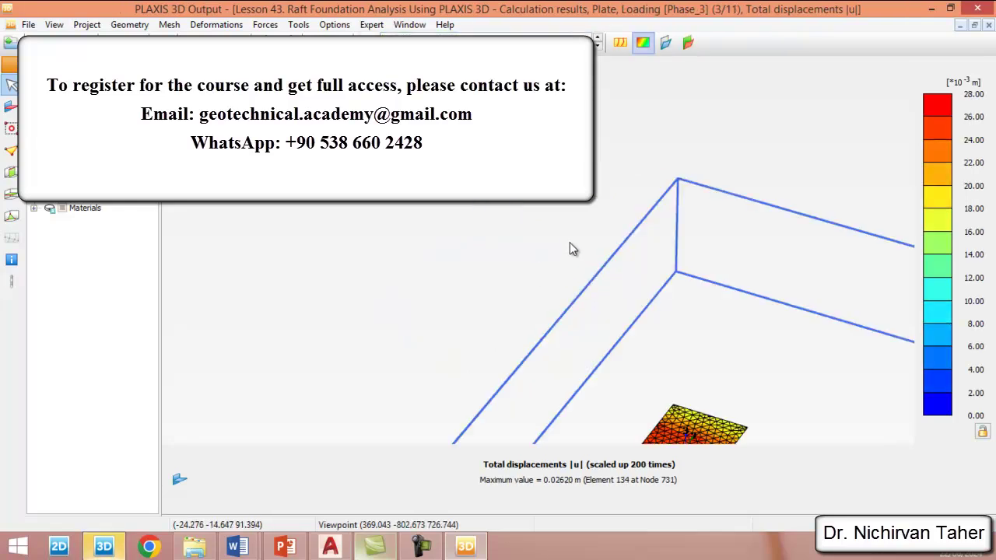
Step: Orbit and zoom the view to a near top-down look at the raft plate
scroll(688, 433, "down", 5)
right_click_drag(688, 433, 558, 276, "ctrl")
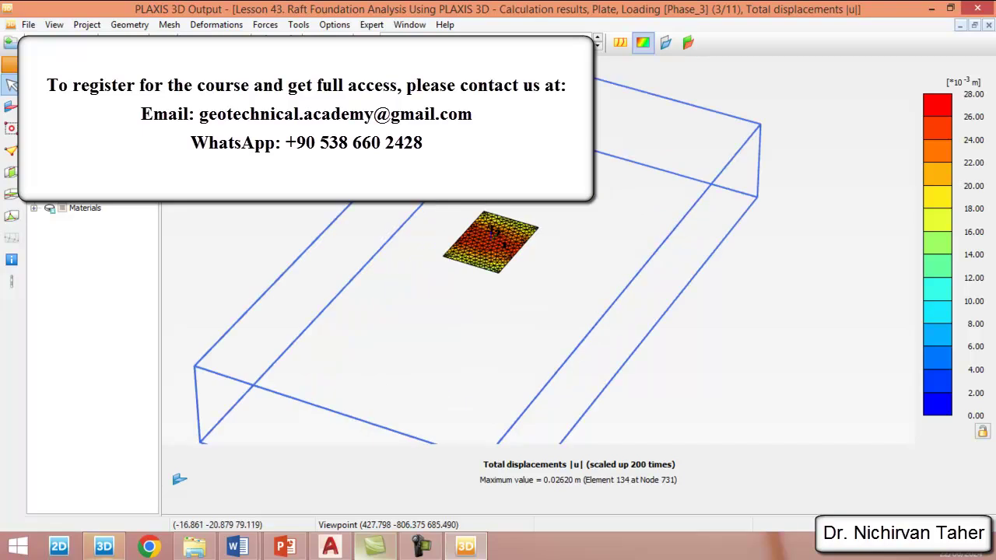
right_click_drag(467, 257, 444, 222, "ctrl")
scroll(444, 222, "up", 5)
right_click_drag(462, 289, 536, 231, "ctrl")
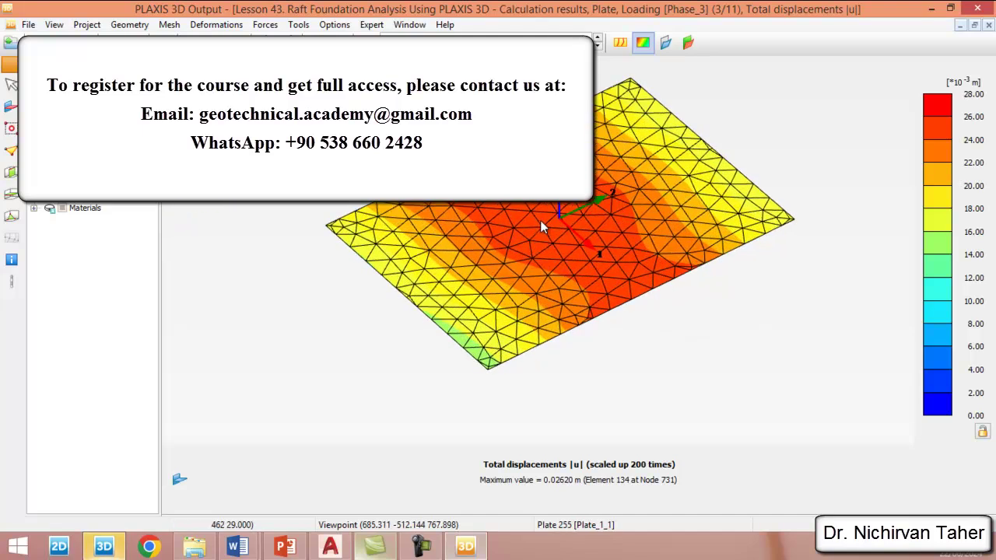
Step: Display the plate's vertical displacement u_z contours, rotate it, then switch to AutoCAD
left_click(234, 27)
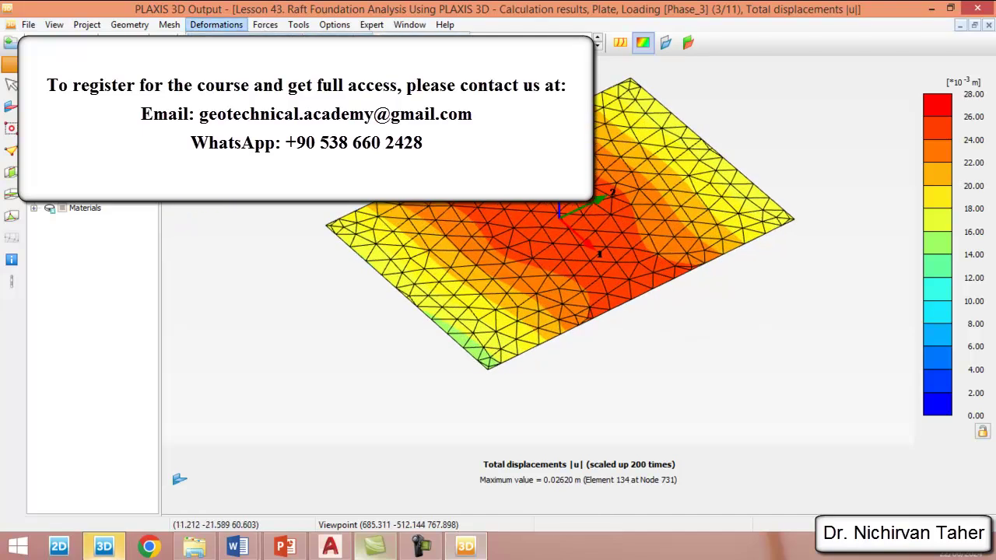
left_click(365, 101)
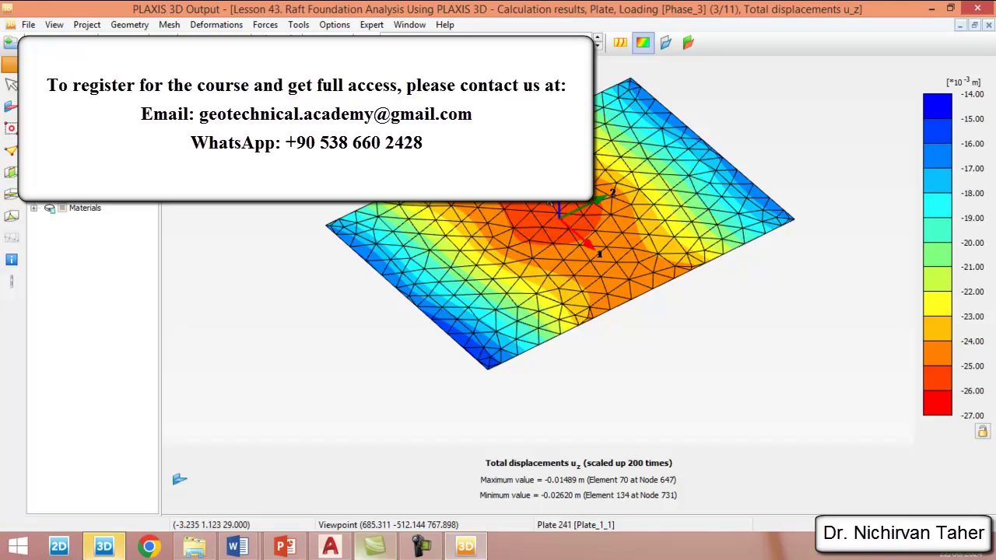
scroll(558, 206, "down", 2)
right_click_drag(403, 355, 548, 365, "ctrl+shift")
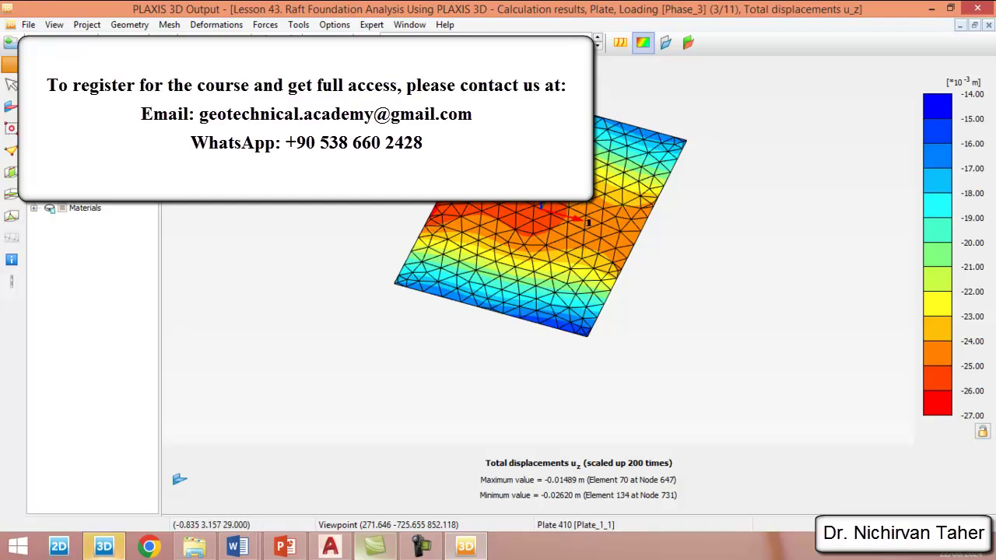
left_click(330, 546)
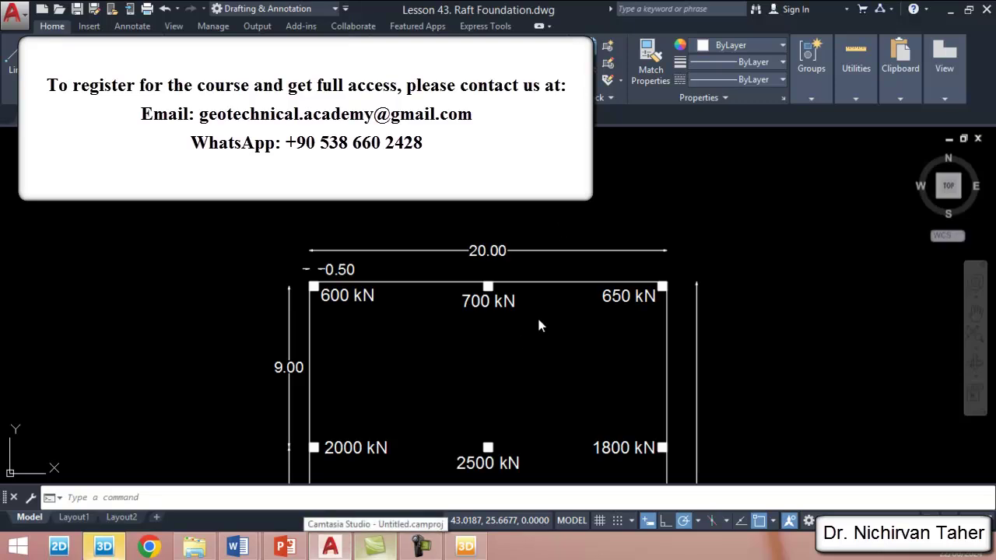
Step: Zoom around the AutoCAD raft load plan, then return to the PLAXIS u_z plot
scroll(483, 291, "down", 5)
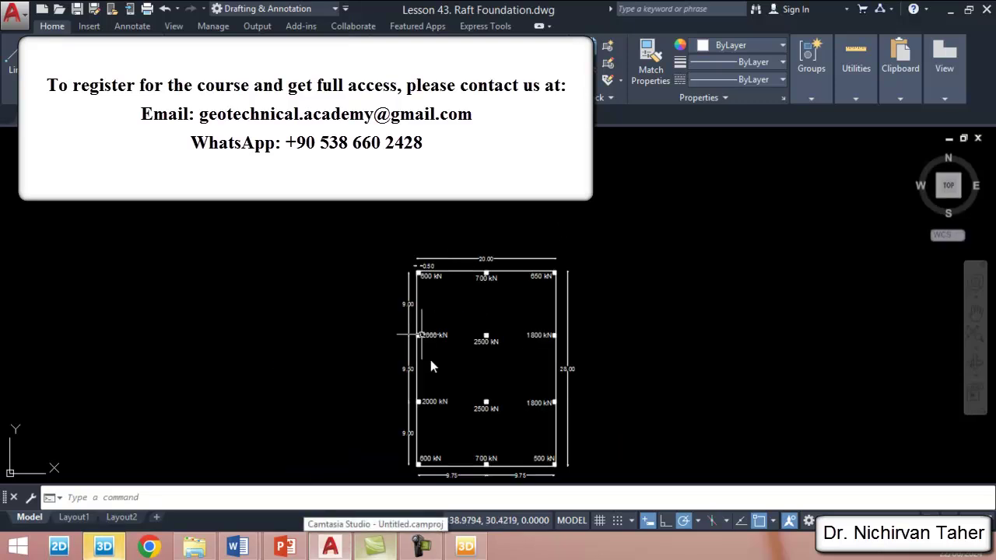
scroll(427, 413, "up", 3)
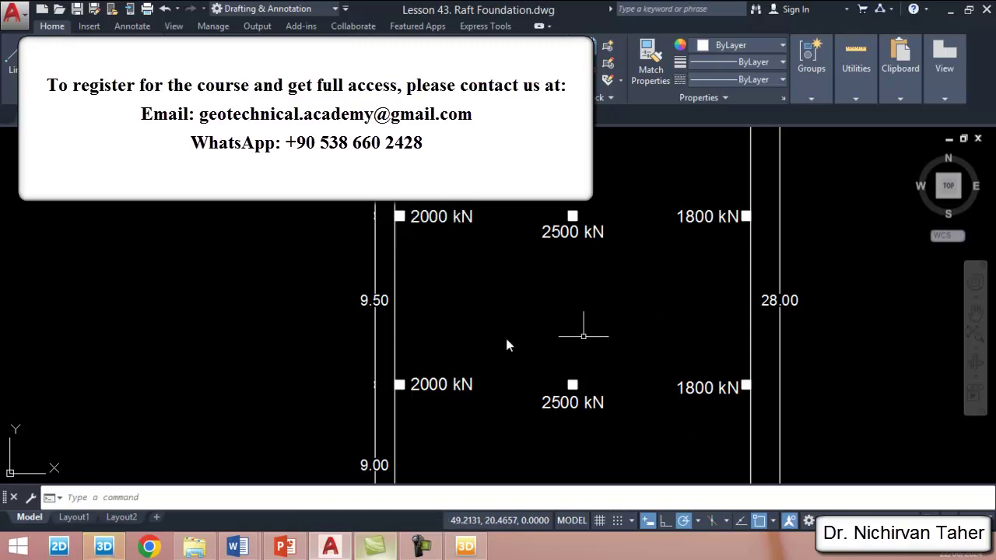
left_click(465, 547)
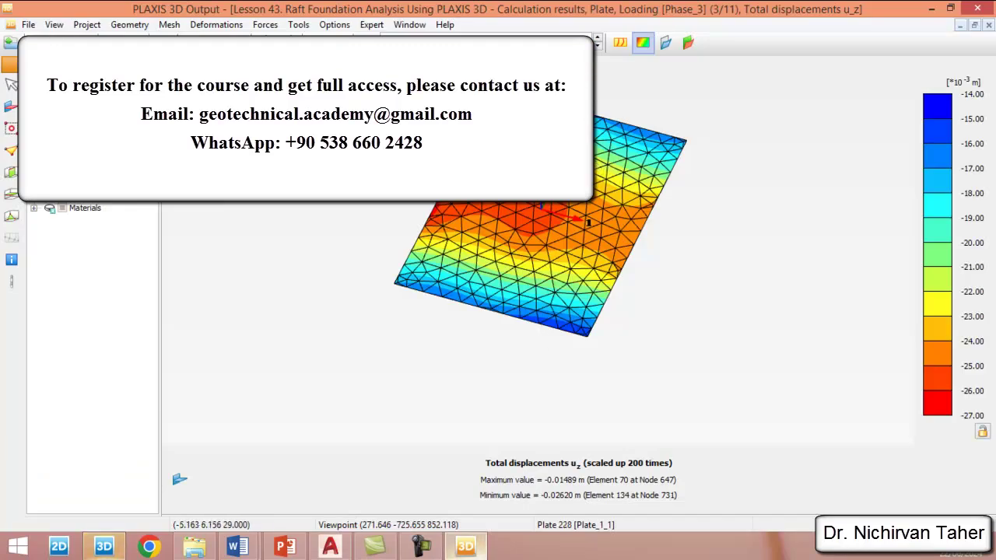
Step: Zoom in and check the hint box: deepest settlement -0.02620 m at Node 731
scroll(420, 215, "up", 2)
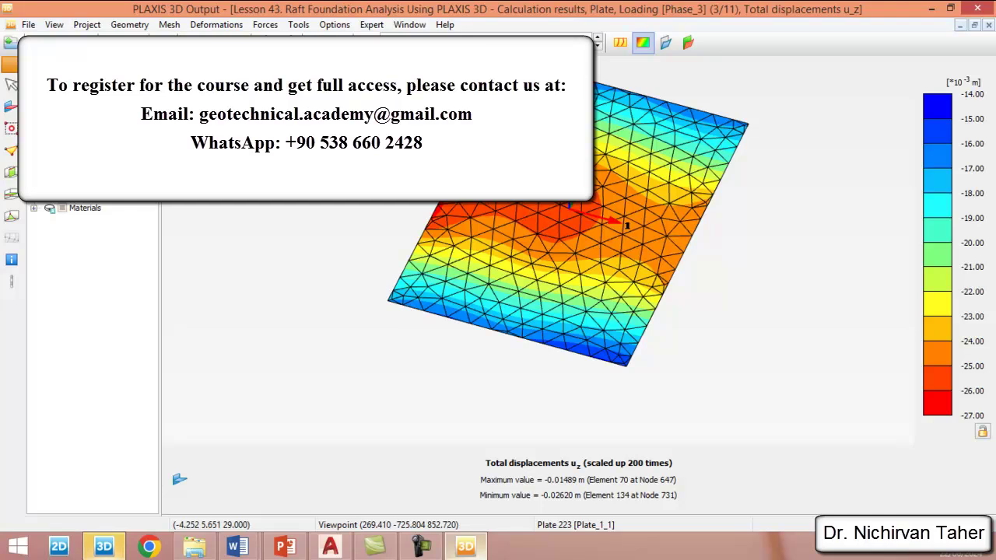
left_click(11, 261)
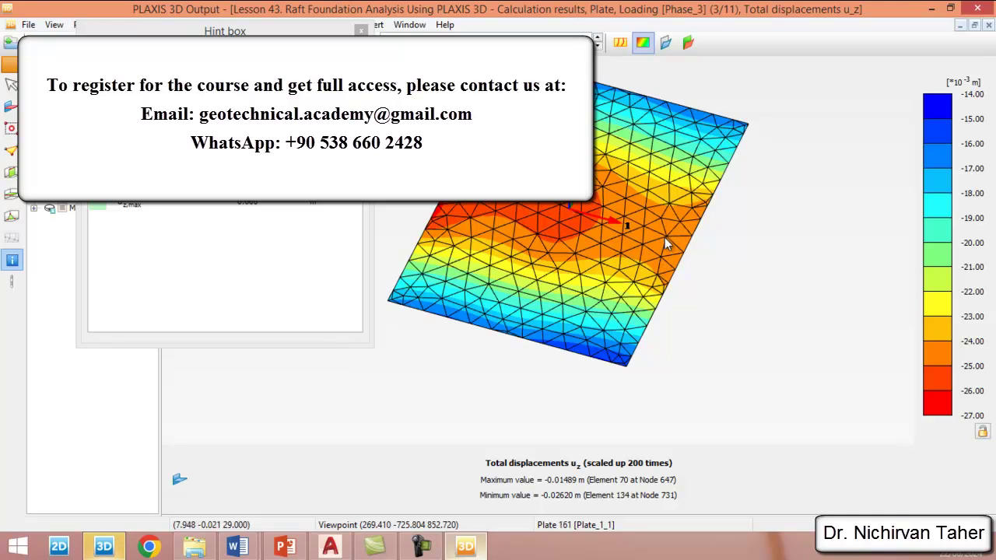
left_click(360, 31)
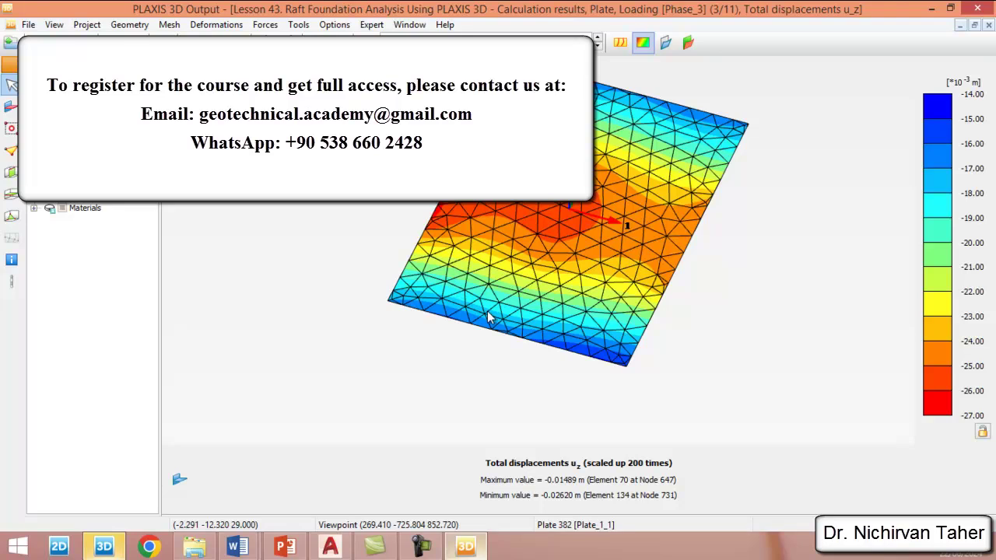
Step: Rotate and enlarge the u_z plate view, then bring up the Forces result list
right_click_drag(378, 273, 412, 265, "ctrl")
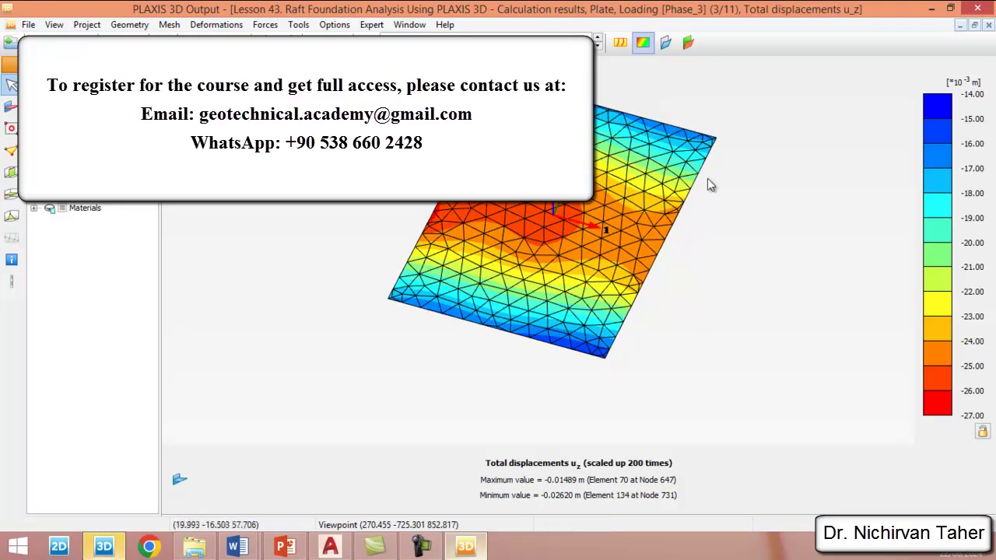
left_click(270, 26)
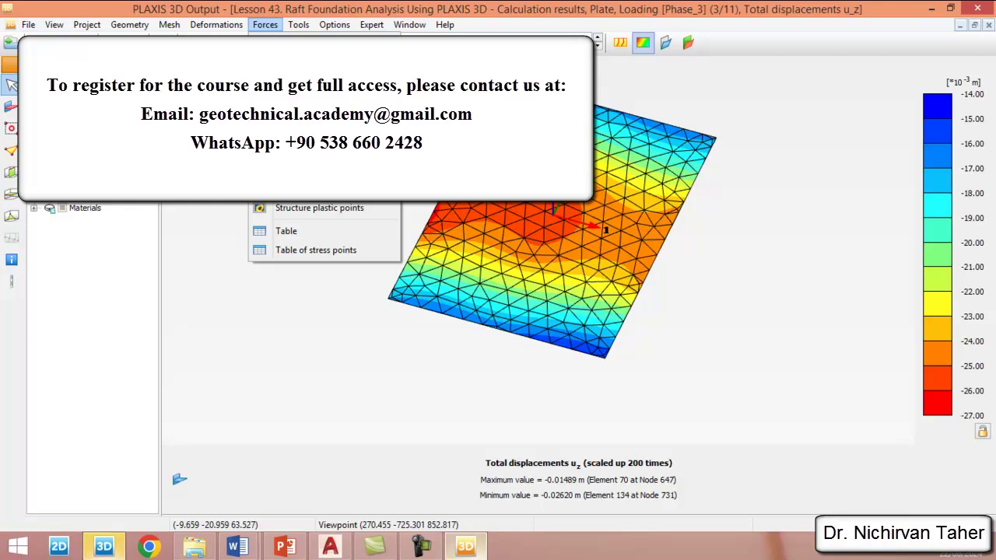
key("Escape")
right_click_drag(373, 276, 309, 282, "ctrl")
scroll(627, 259, "up", 4)
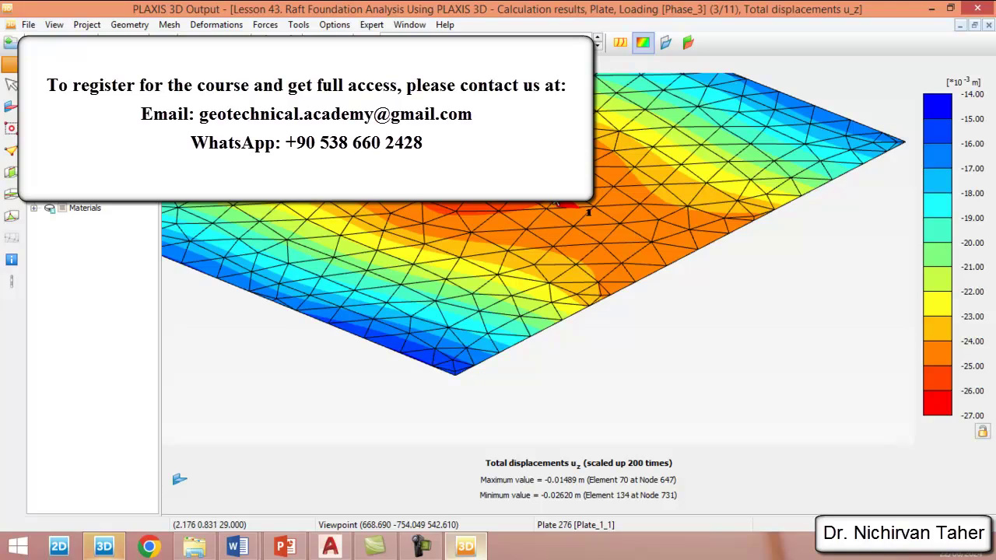
right_click_drag(597, 226, 580, 227, "ctrl")
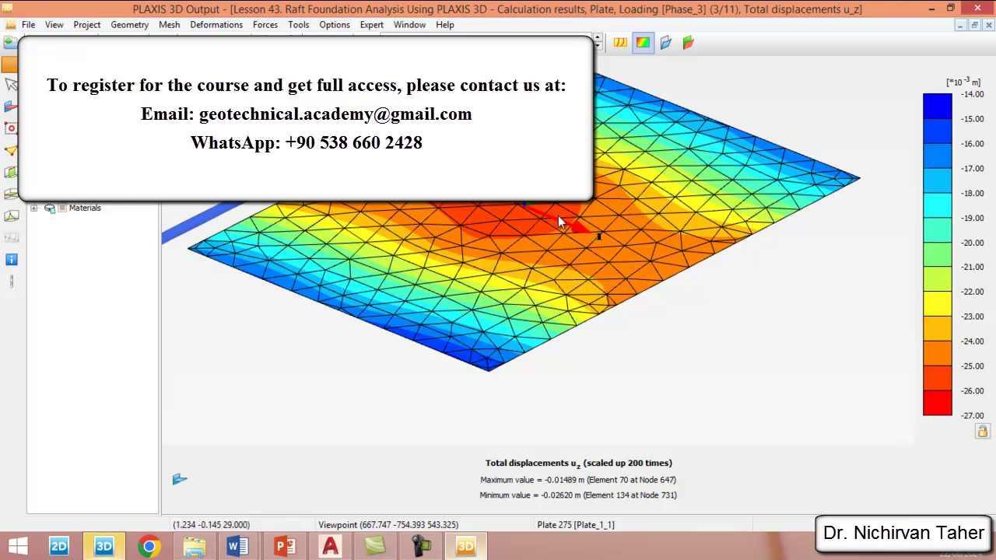
left_click(264, 24)
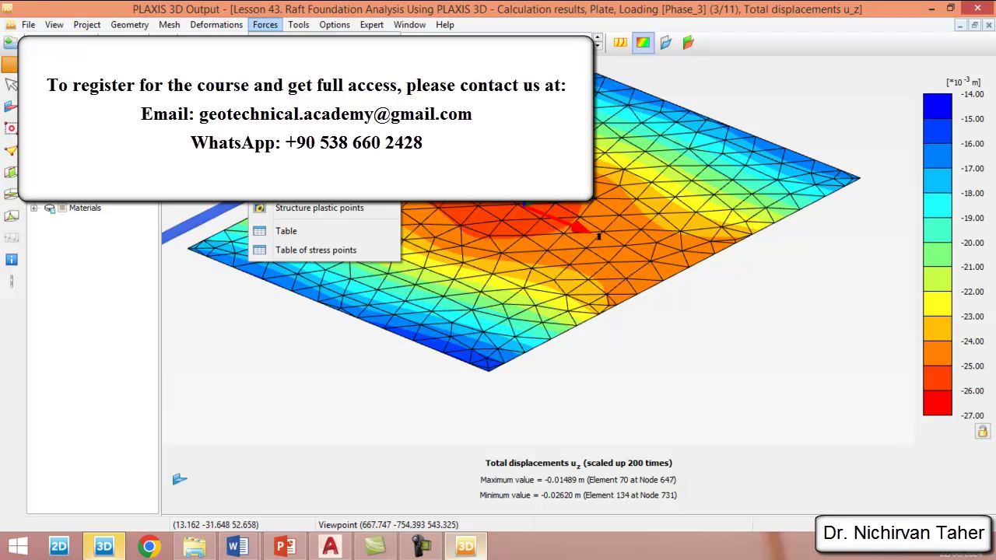
Step: Display bending moment M_11 contours (-654.4 to 209.6 kN m/m) and zoom in on the plate
left_click(295, 136)
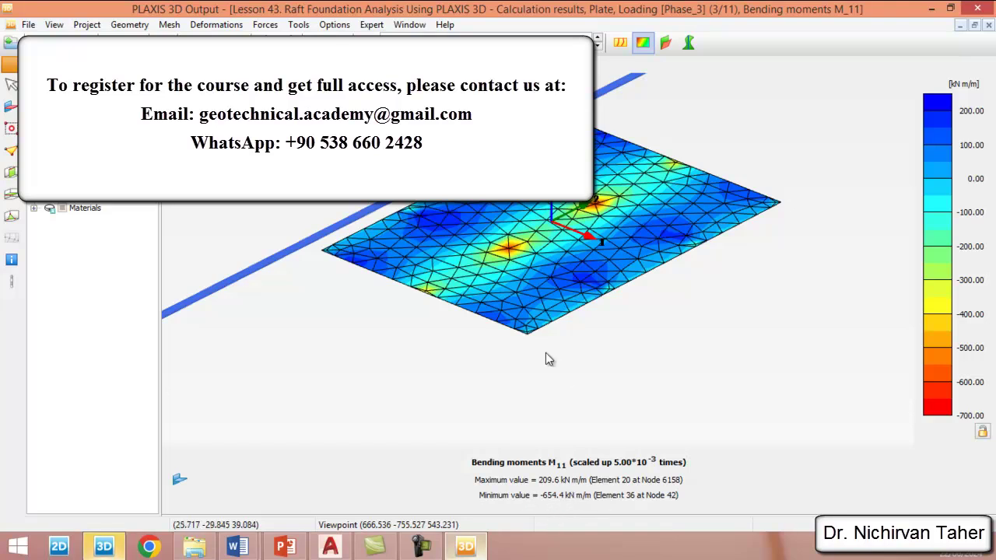
scroll(528, 261, "up", 2)
scroll(557, 210, "up", 1)
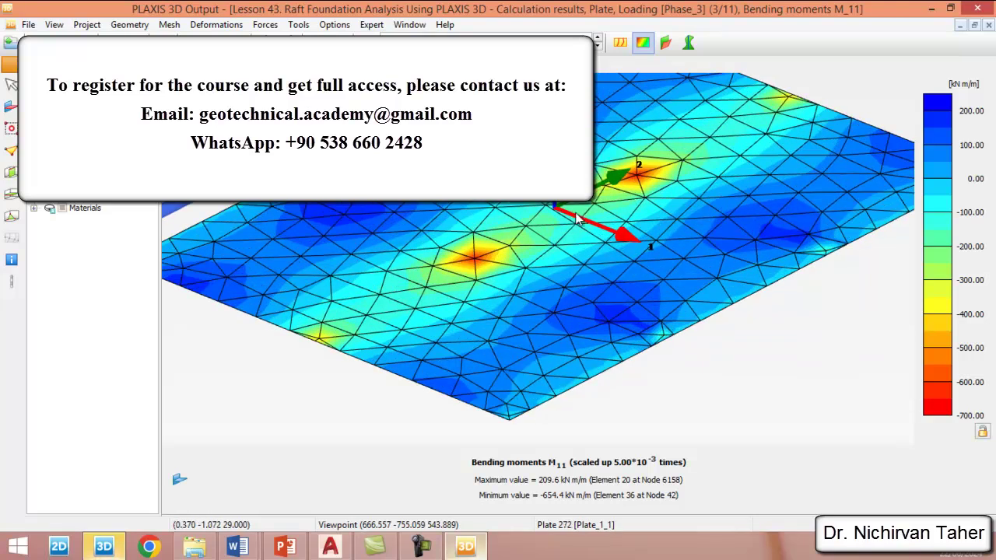
scroll(591, 256, "down", 1)
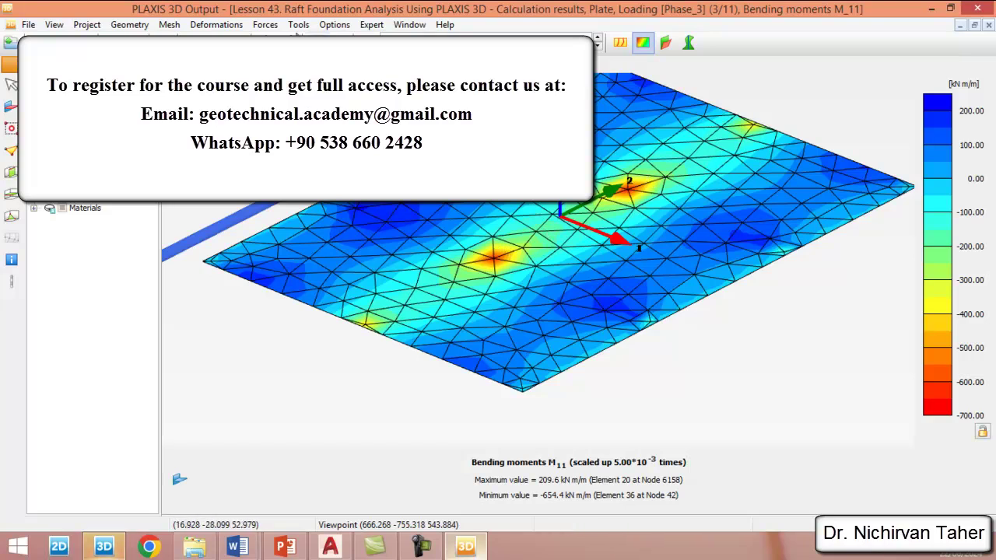
left_click(264, 24)
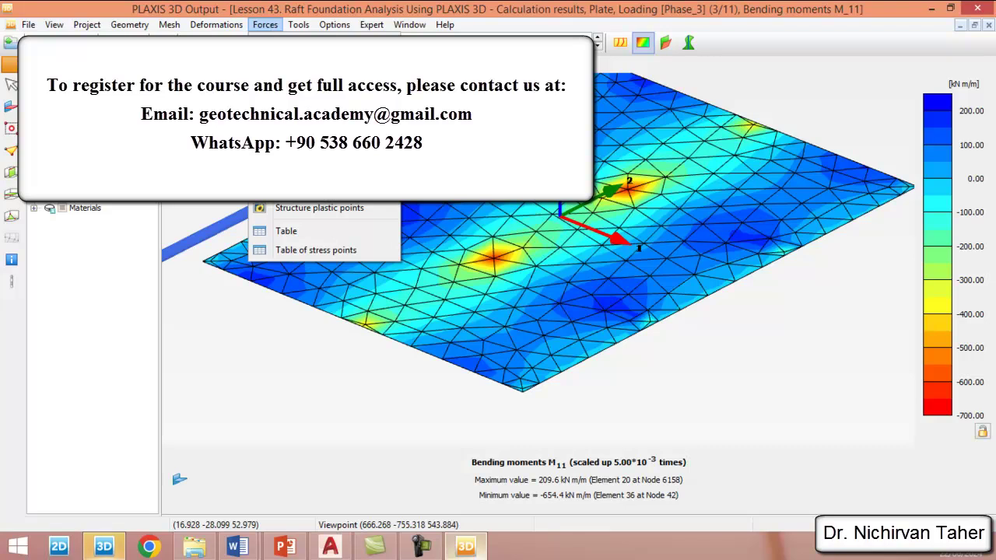
Step: Cycle through the M_22, Q_12 and Q_23 plate force contours
left_click(287, 166)
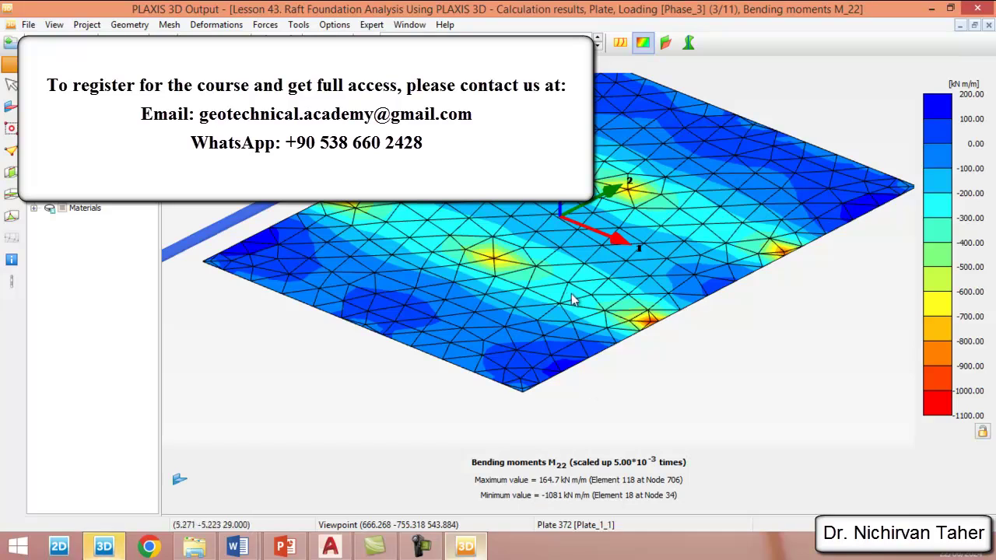
left_click(265, 25)
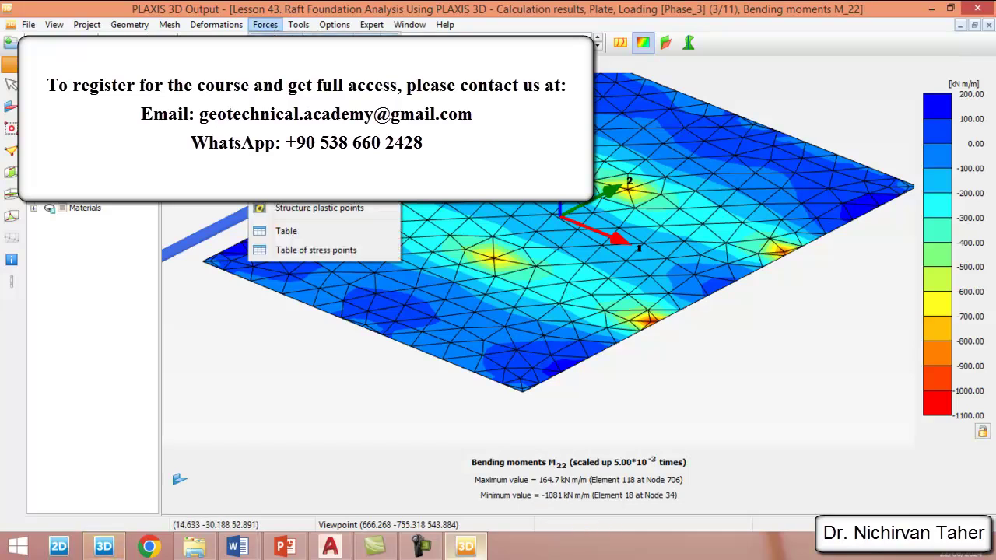
left_click(296, 101)
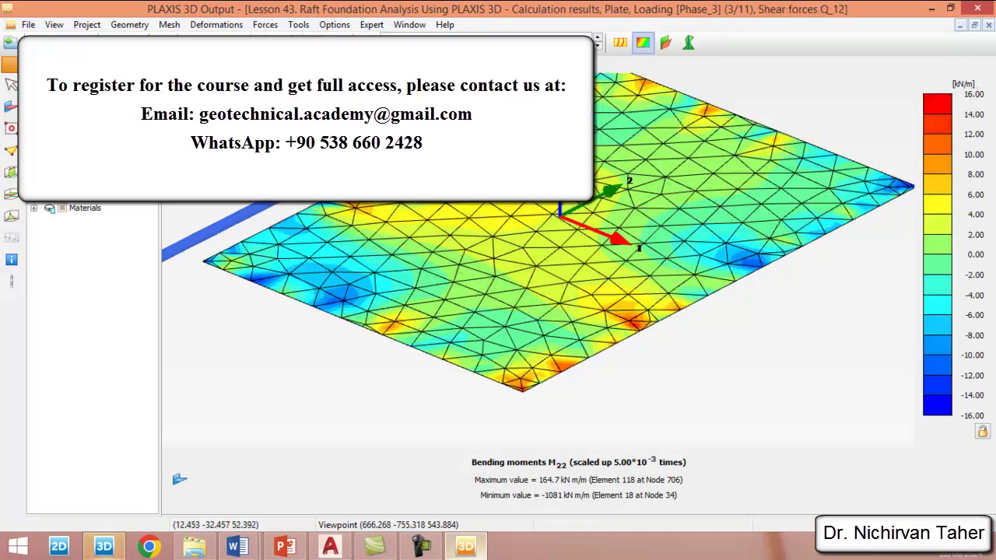
left_click(266, 25)
left_click(296, 137)
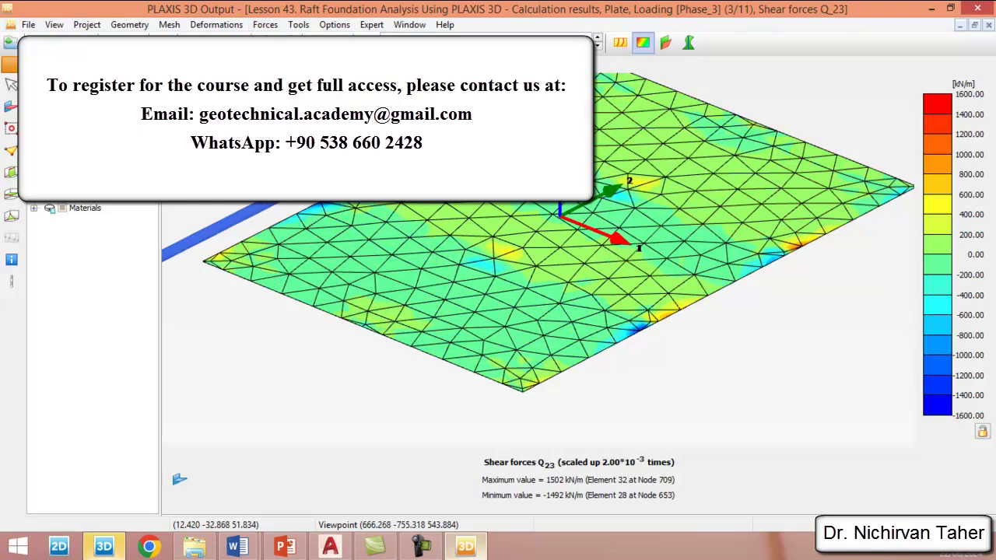
Step: Show axial force N_1, then N_2 contours (-99.39 to 29.87 kN/m), and zoom out
left_click(265, 25)
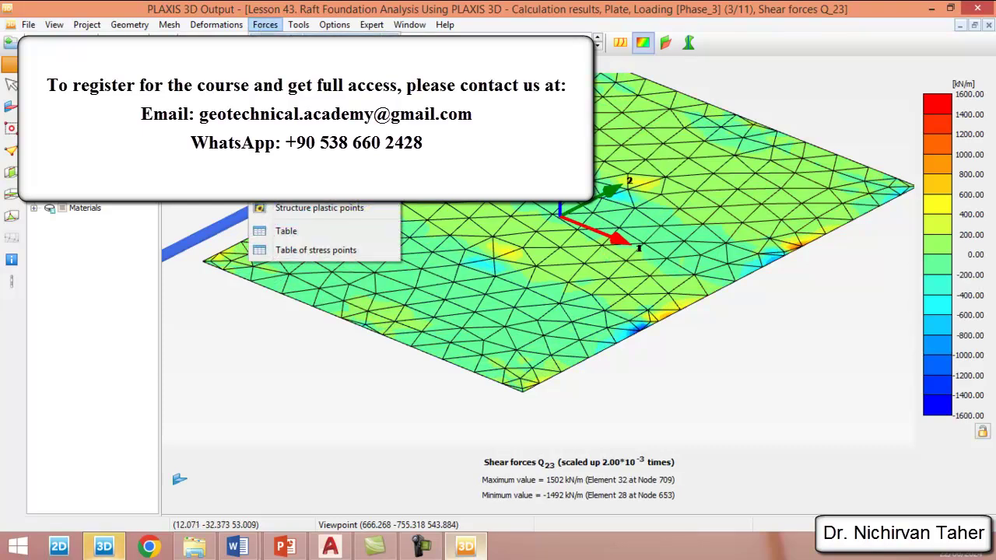
left_click(295, 66)
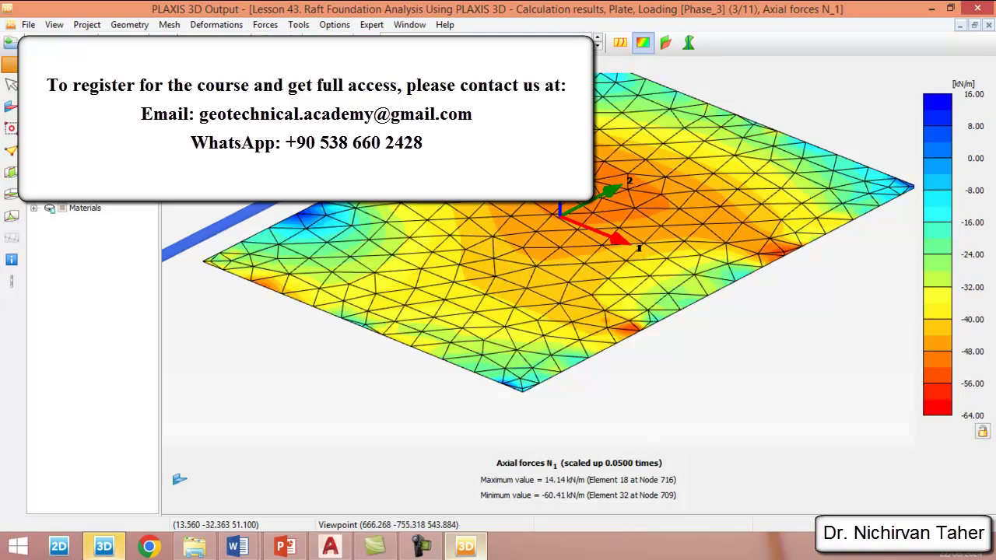
left_click(265, 25)
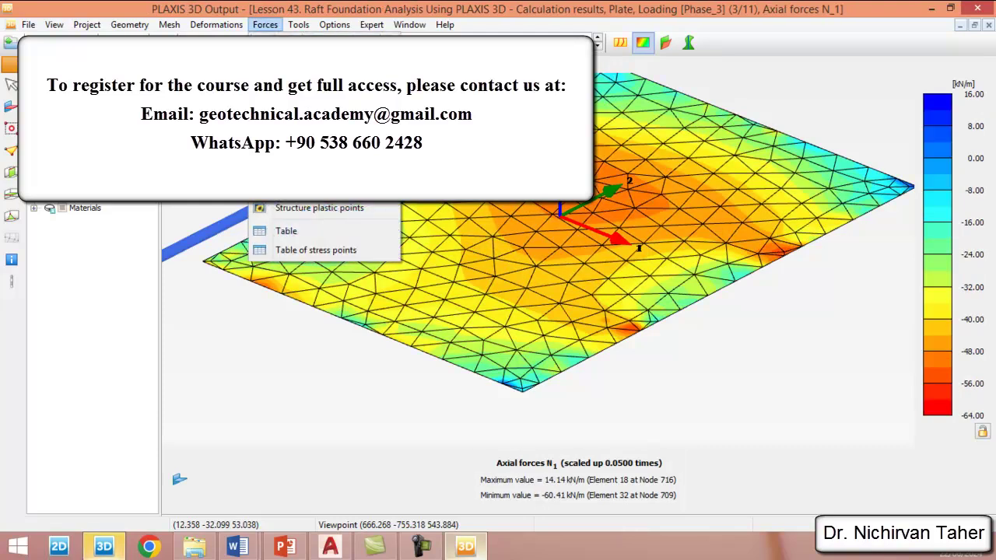
left_click(295, 84)
scroll(643, 270, "down", 2)
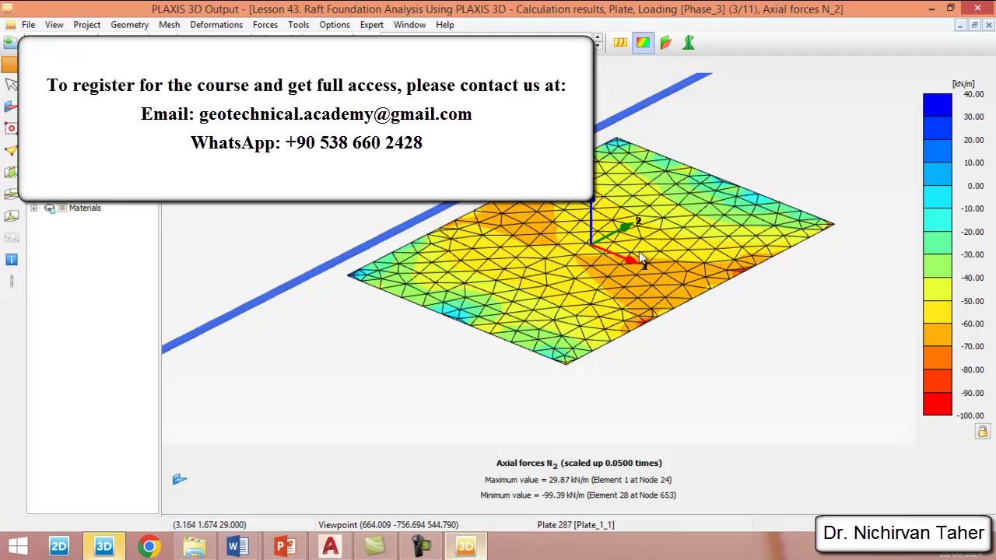